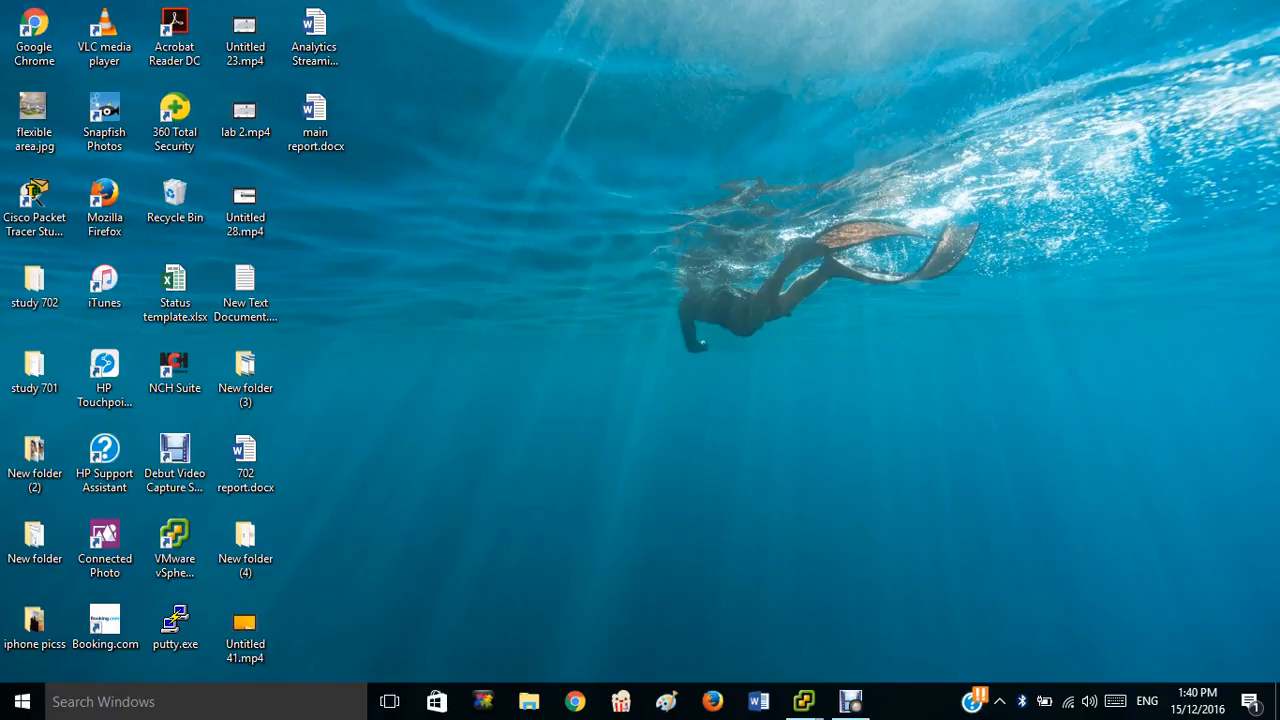
# Bring the tvcs01 vSphere Client window to the front from the taskbar.
pyautogui.click(804, 701)
# Start a Typical new virtual machine from NET701-I3-GA and name it ESXI-3.
pyautogui.click(598, 626)
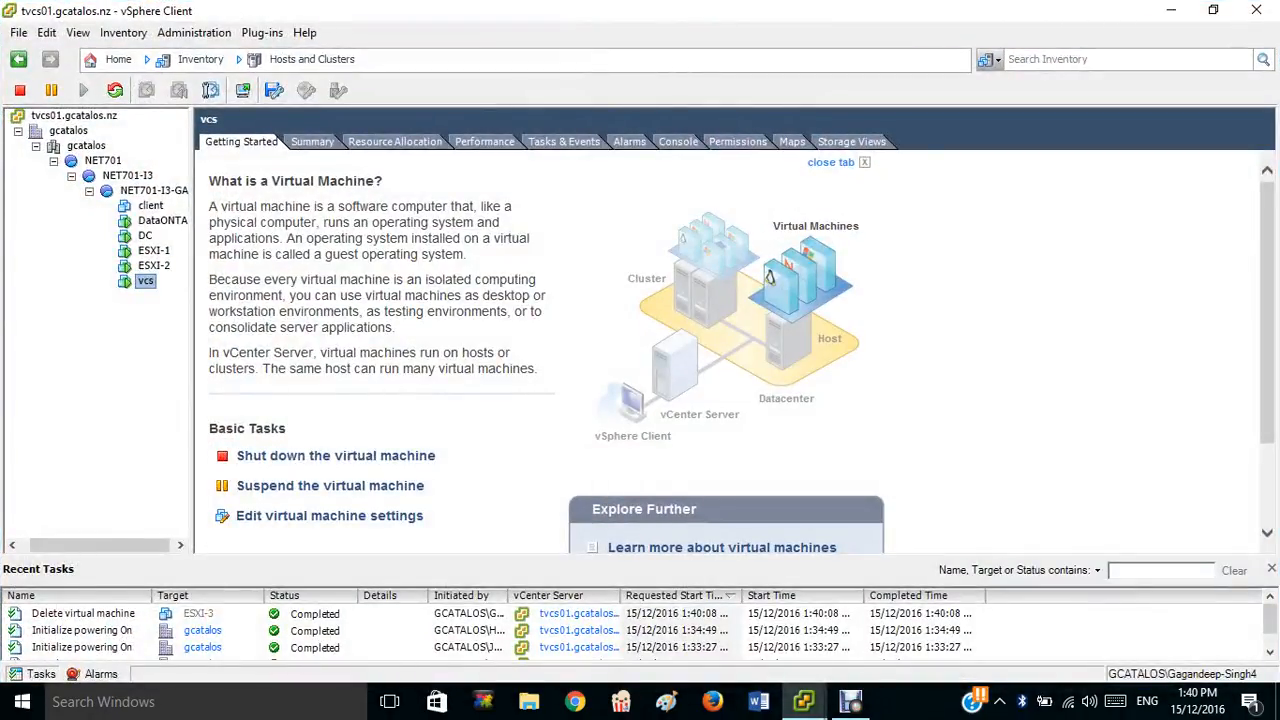
pyautogui.click(153, 191)
pyautogui.click(331, 447)
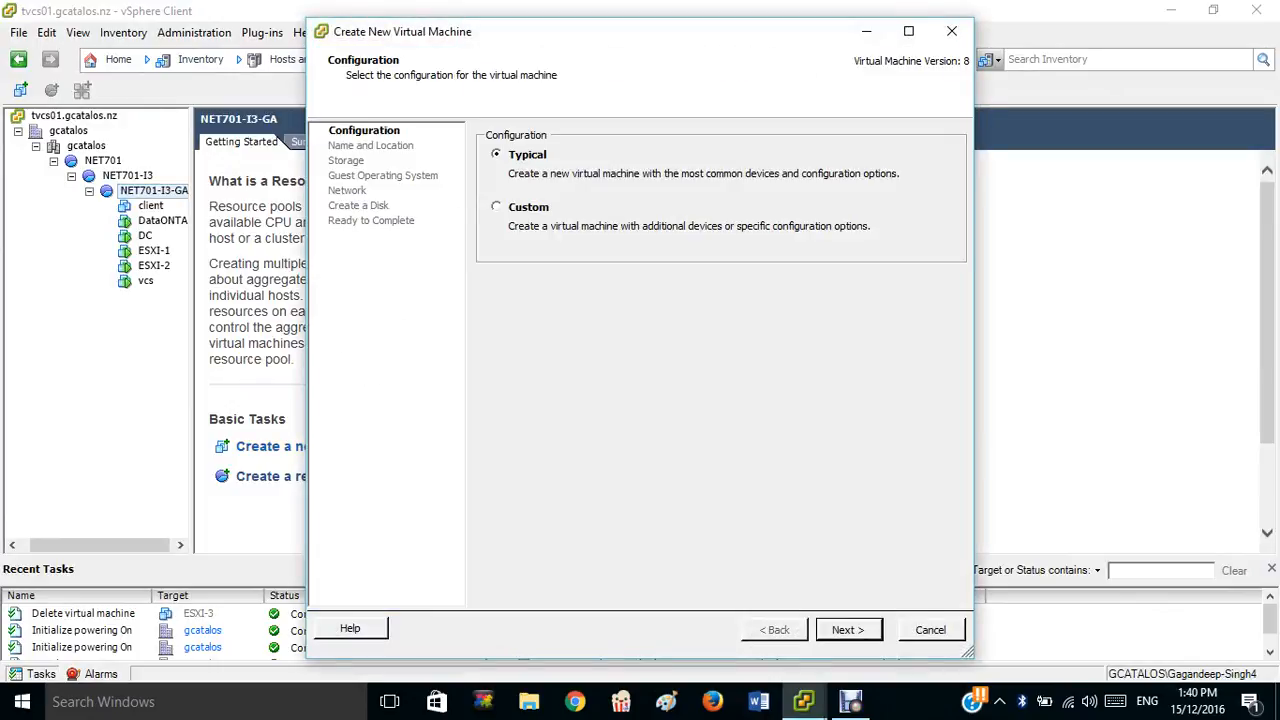
pyautogui.press('Return')
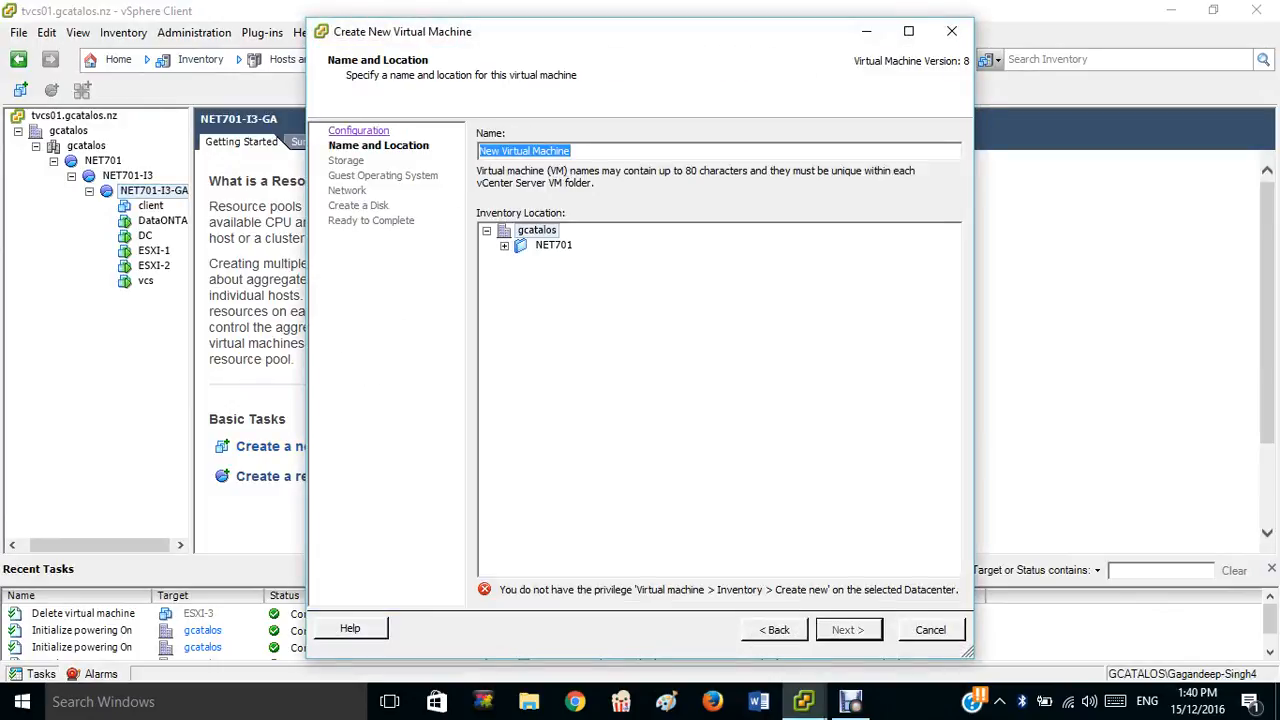
pyautogui.press('BackSpace')
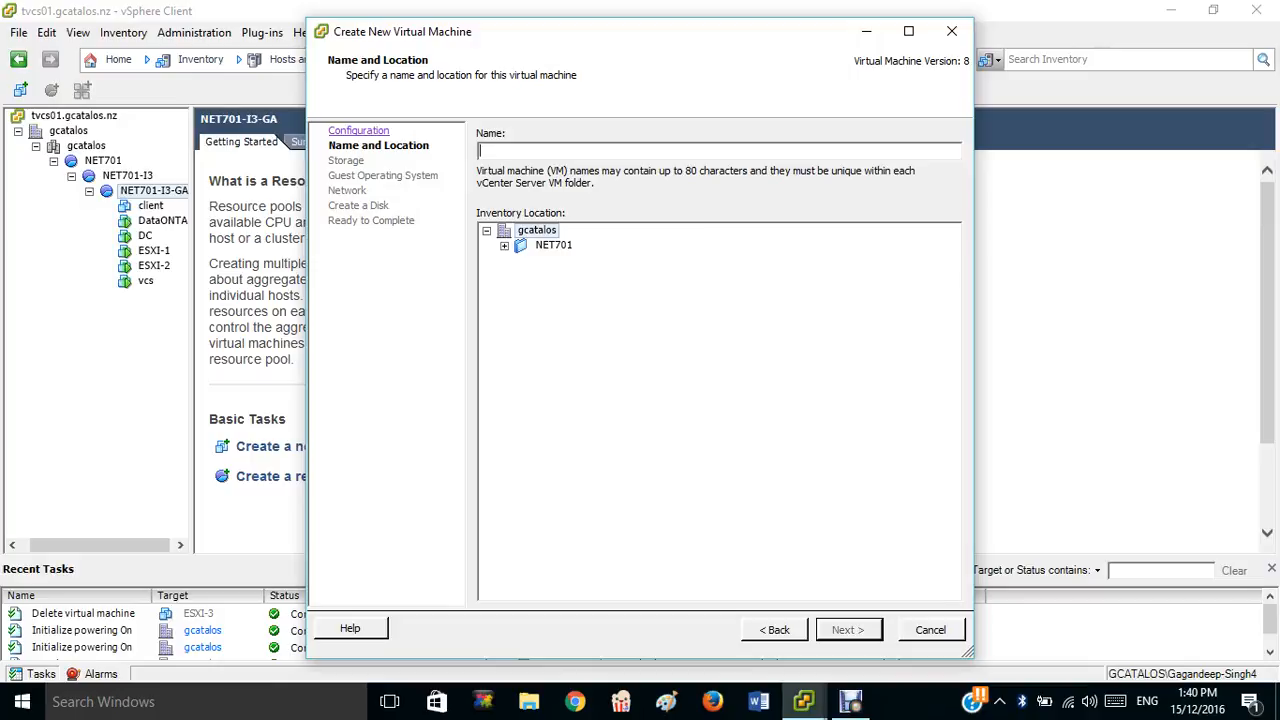
pyautogui.write('ESXI-3')
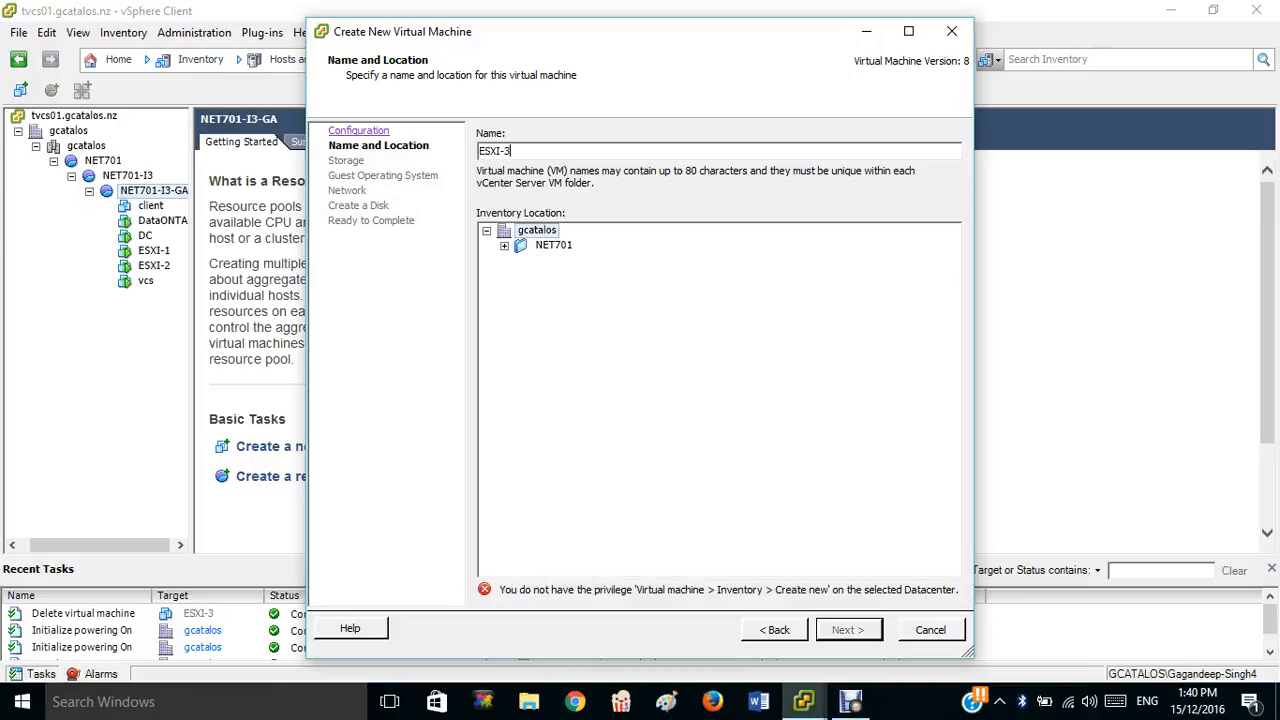
# Place ESXI-3 in the NET701-I3-GA resource pool and keep the default datastore.
pyautogui.click(504, 245)
pyautogui.click(522, 260)
pyautogui.click(604, 275)
pyautogui.click(848, 630)
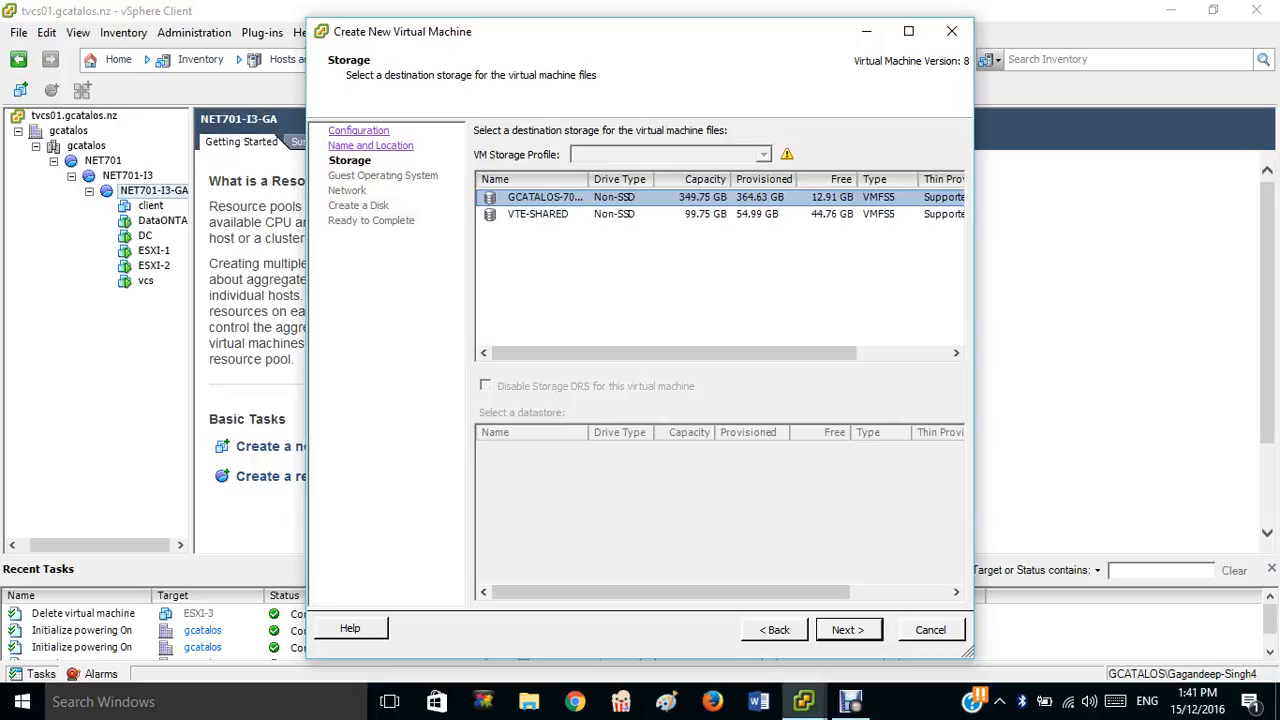
pyautogui.click(848, 630)
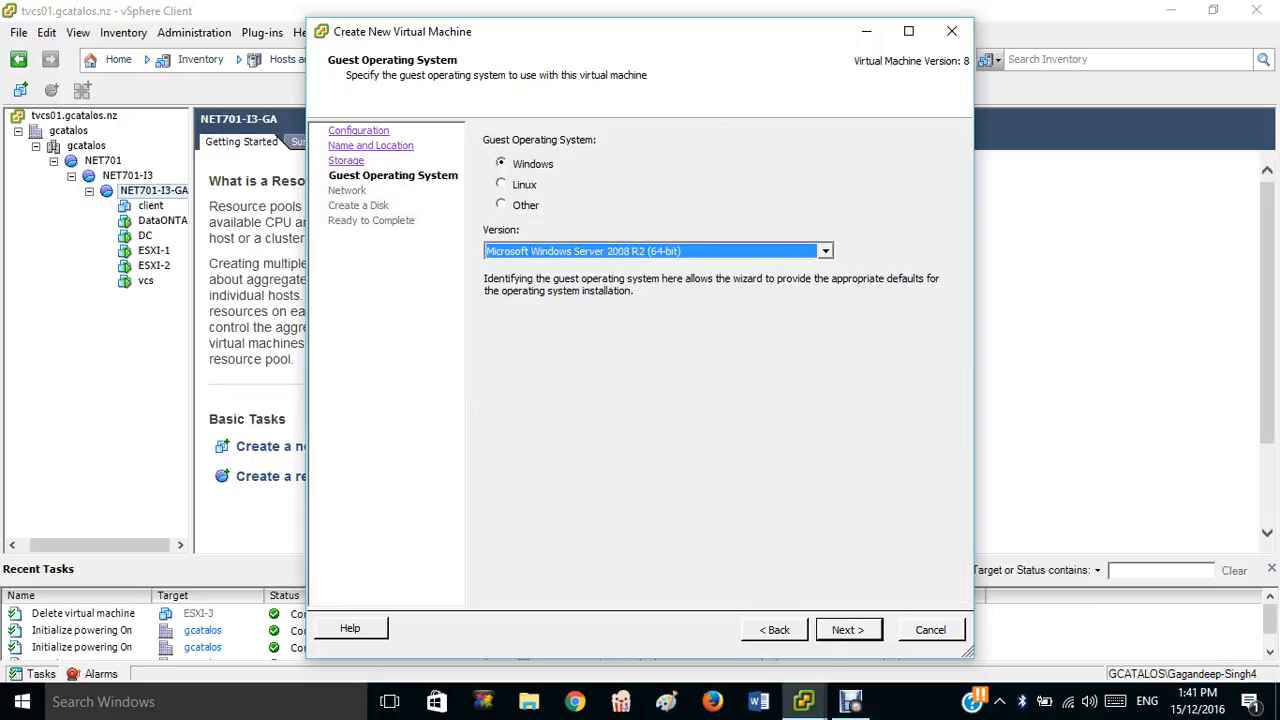
# Set the guest operating system to Other, version Other (32-bit).
pyautogui.click(502, 204)
pyautogui.click(825, 251)
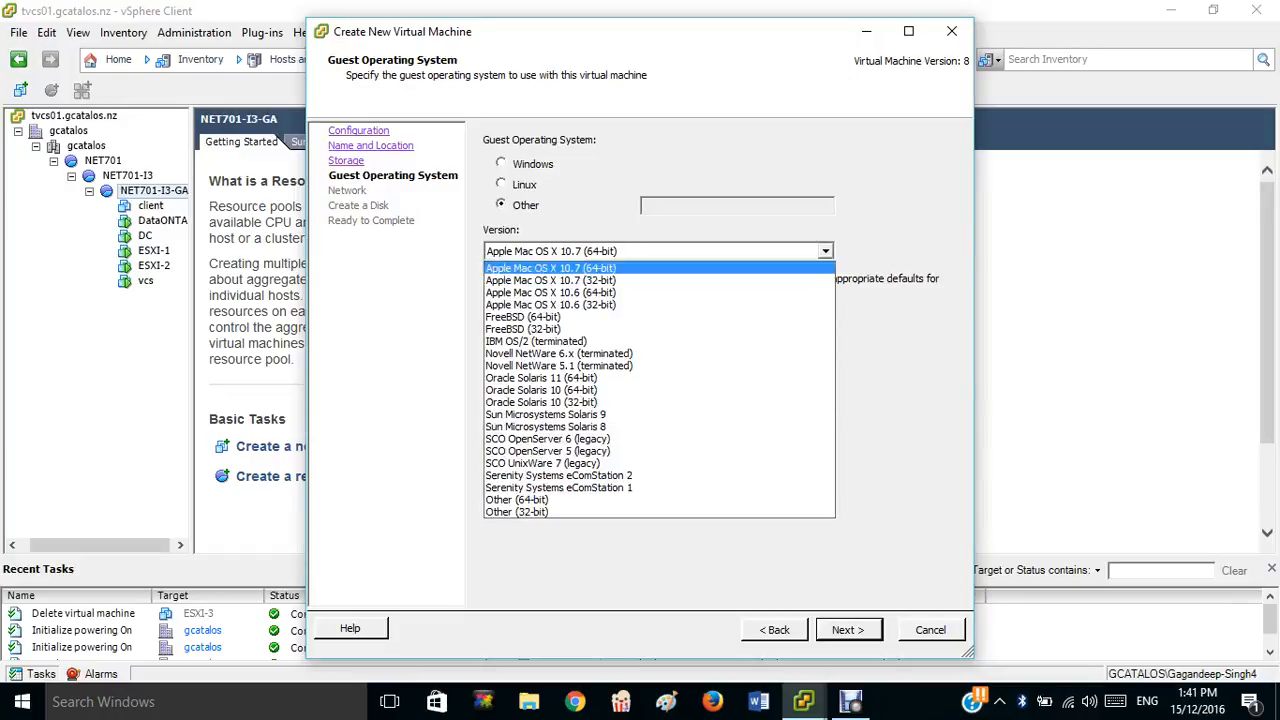
pyautogui.click(516, 511)
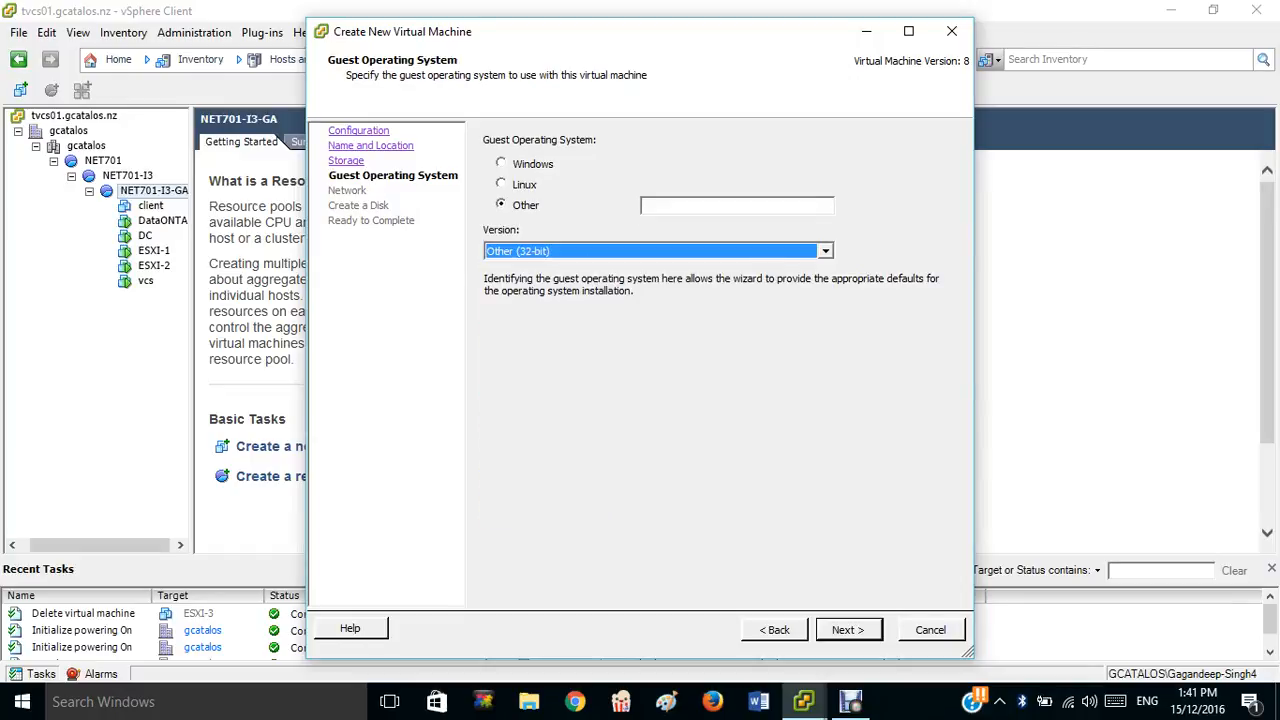
pyautogui.click(848, 630)
# Give the new virtual machine three network adapters.
pyautogui.click(763, 161)
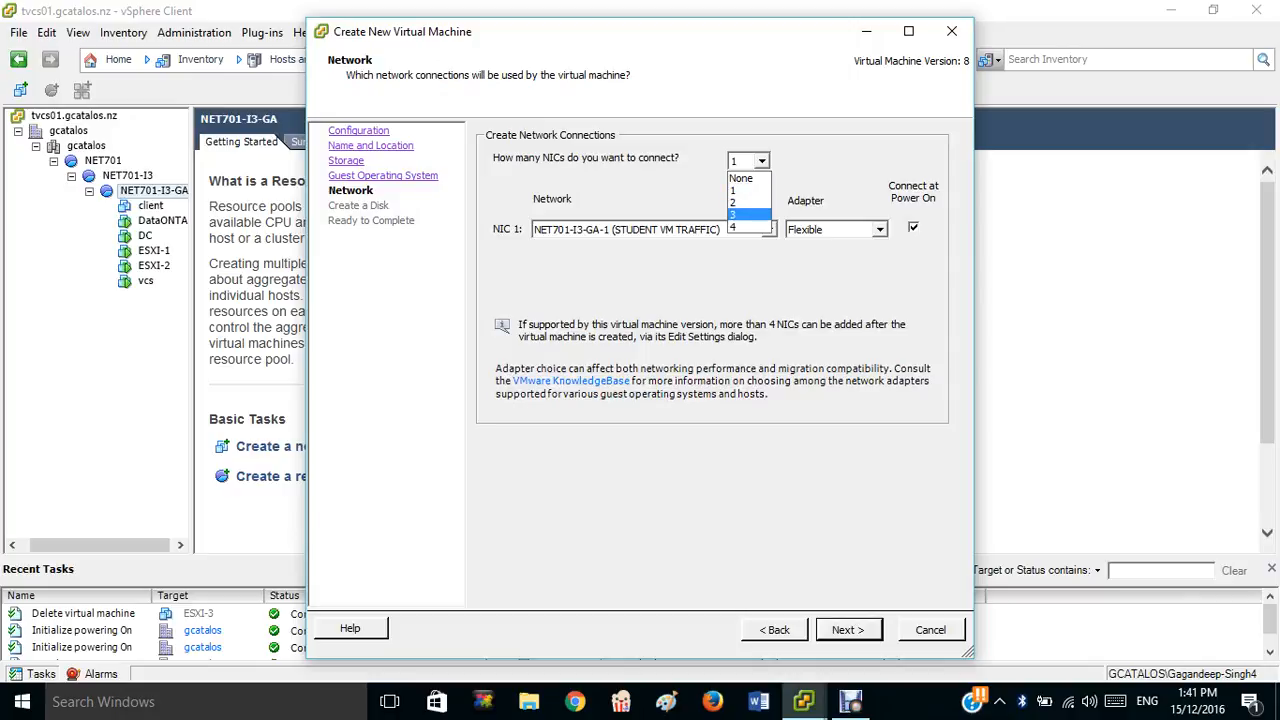
pyautogui.click(748, 215)
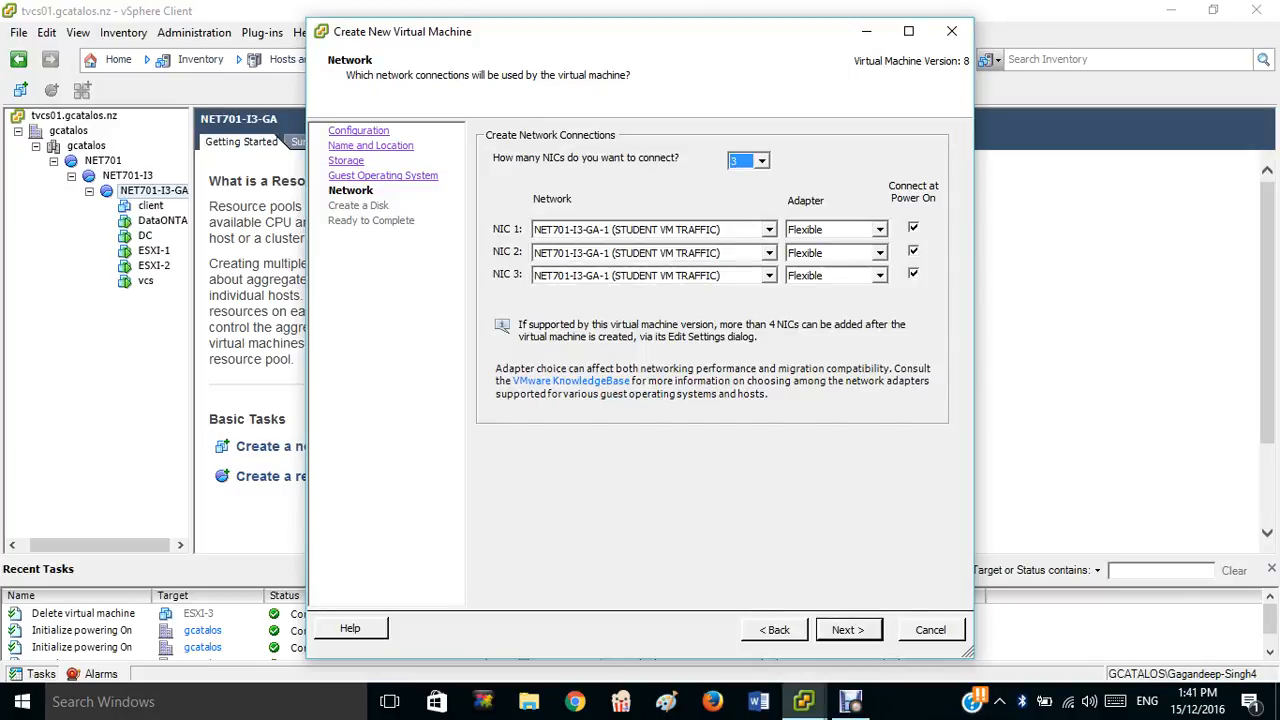
pyautogui.click(848, 630)
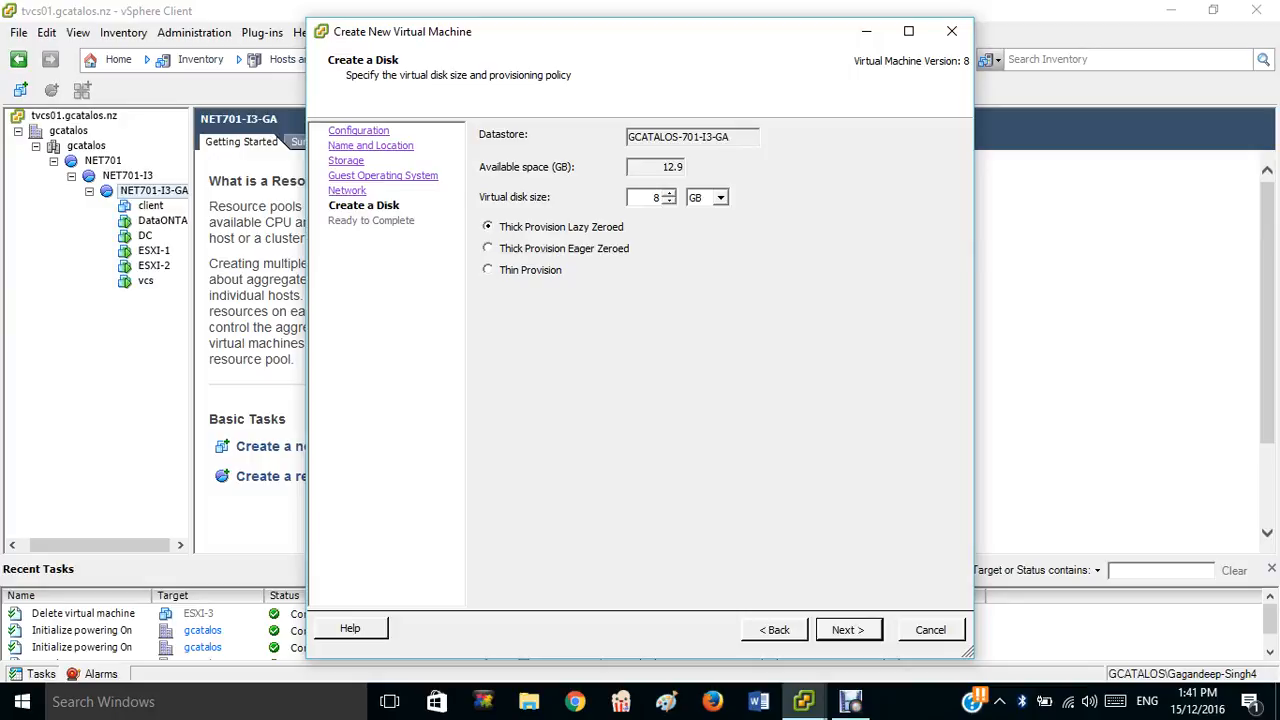
# Change the virtual disk from 8 GB to 10 GB thin-provisioned and finish creating ESXI-3.
pyautogui.press('BackSpace')
pyautogui.write('10')
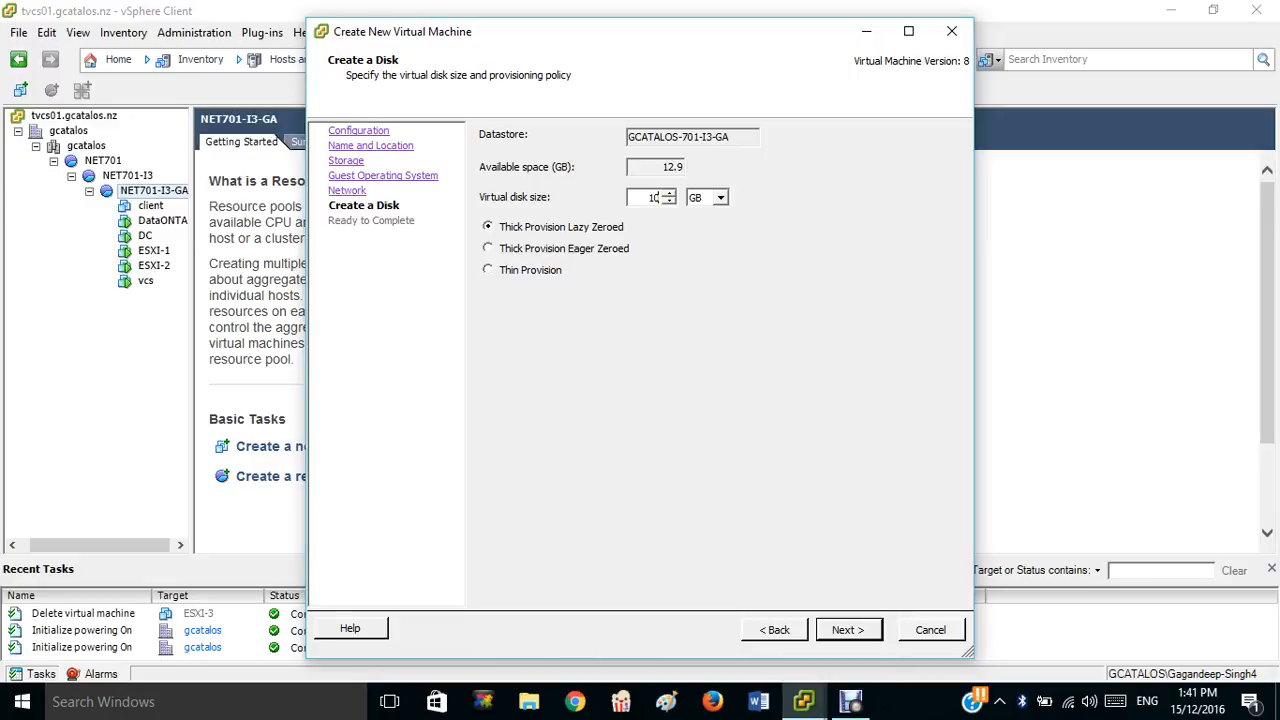
pyautogui.press('Return')
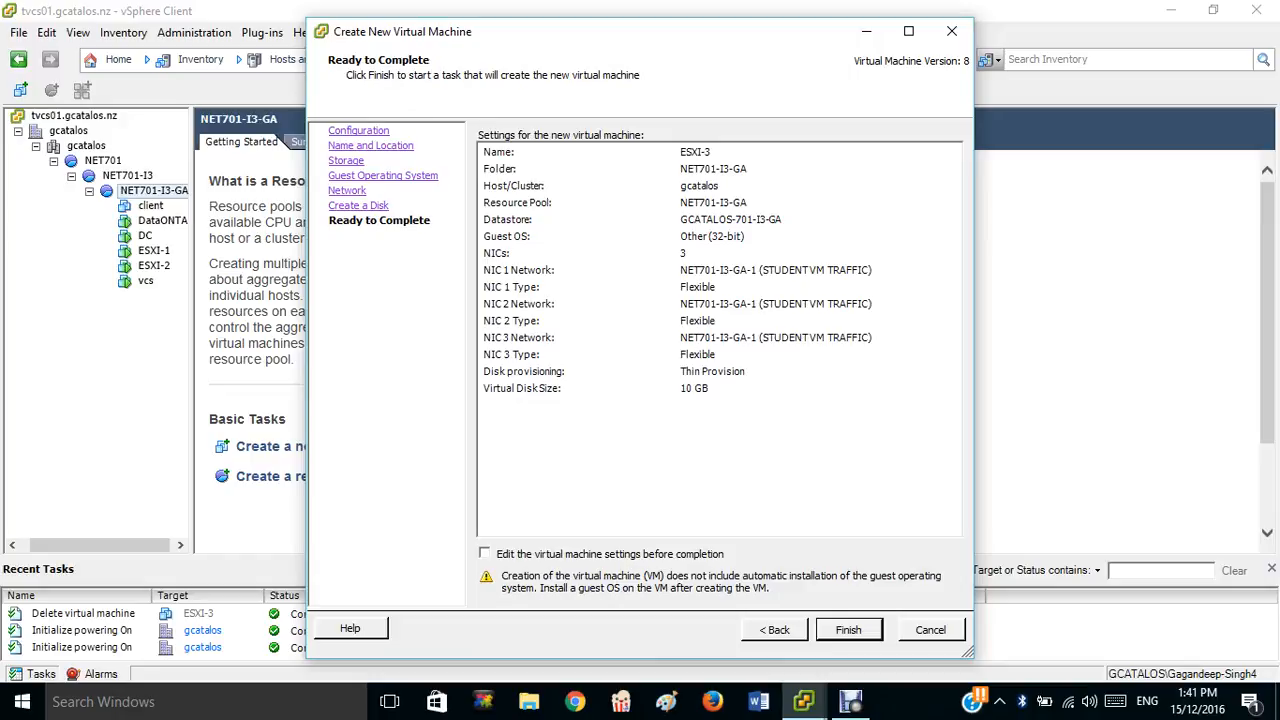
pyautogui.press('Return')
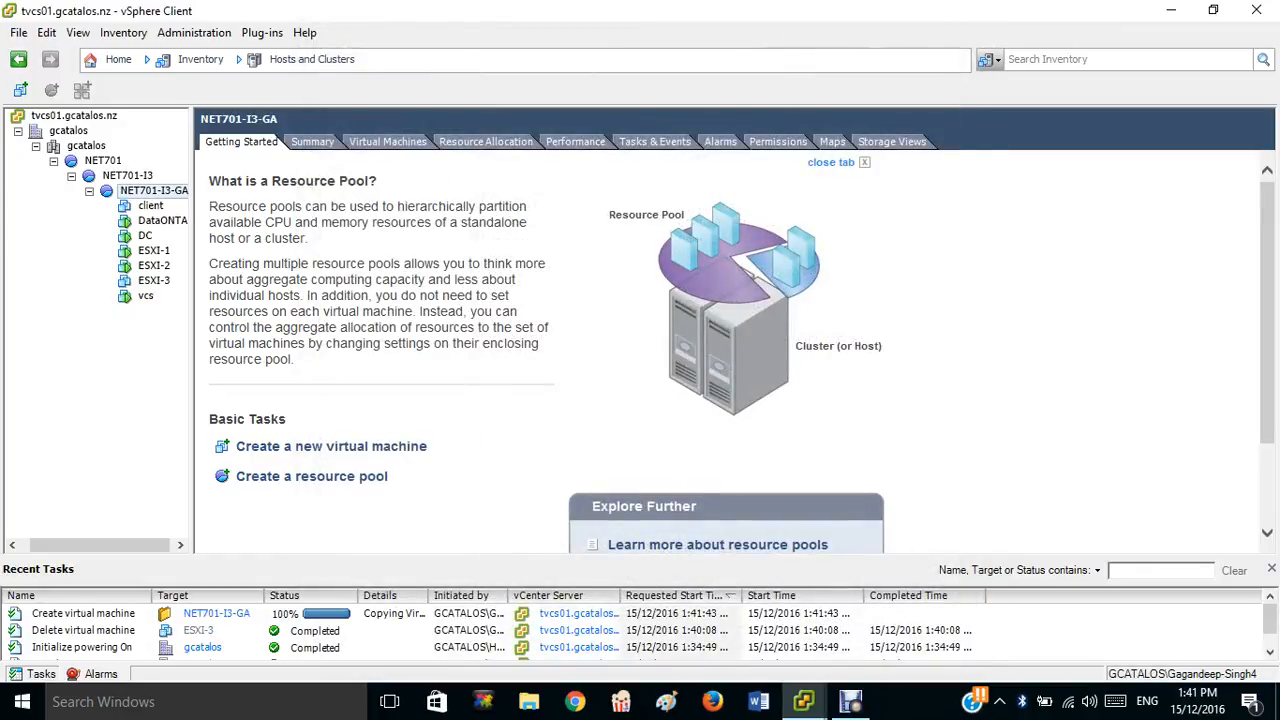
# Set ESXI-3 to 4 virtual sockets in its virtual machine settings and apply.
pyautogui.rightClick(152, 281)
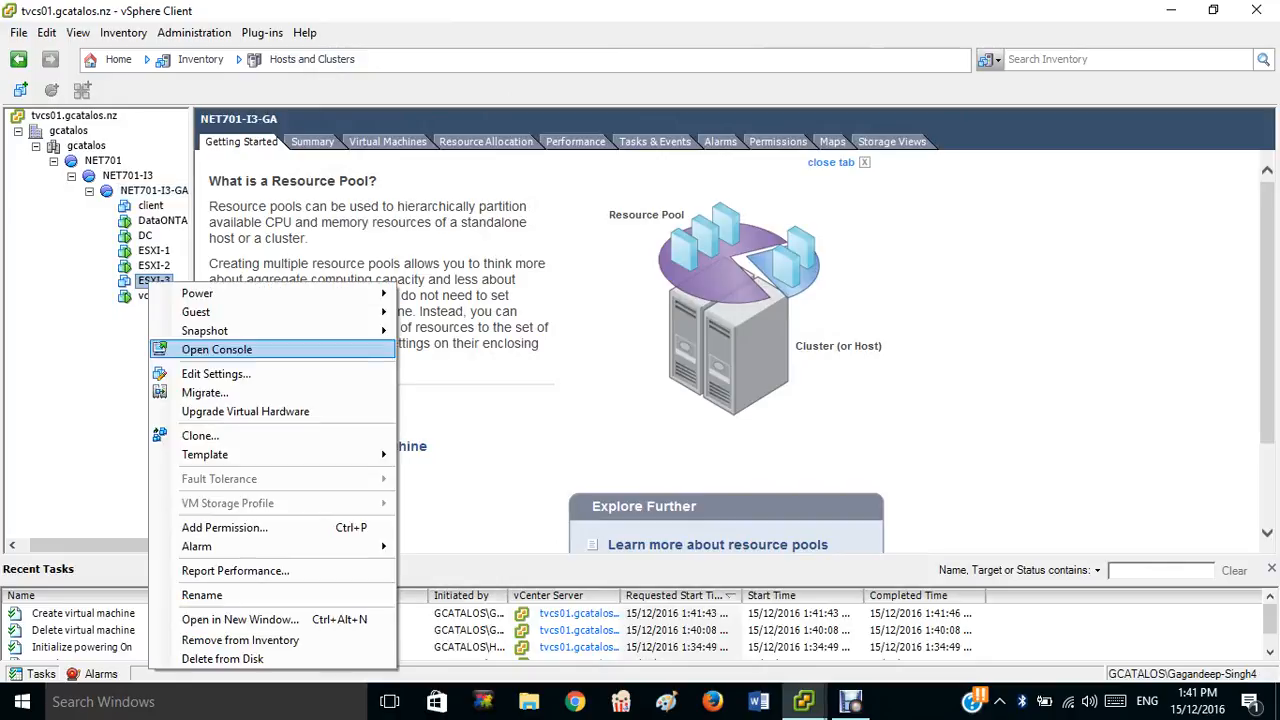
pyautogui.click(216, 374)
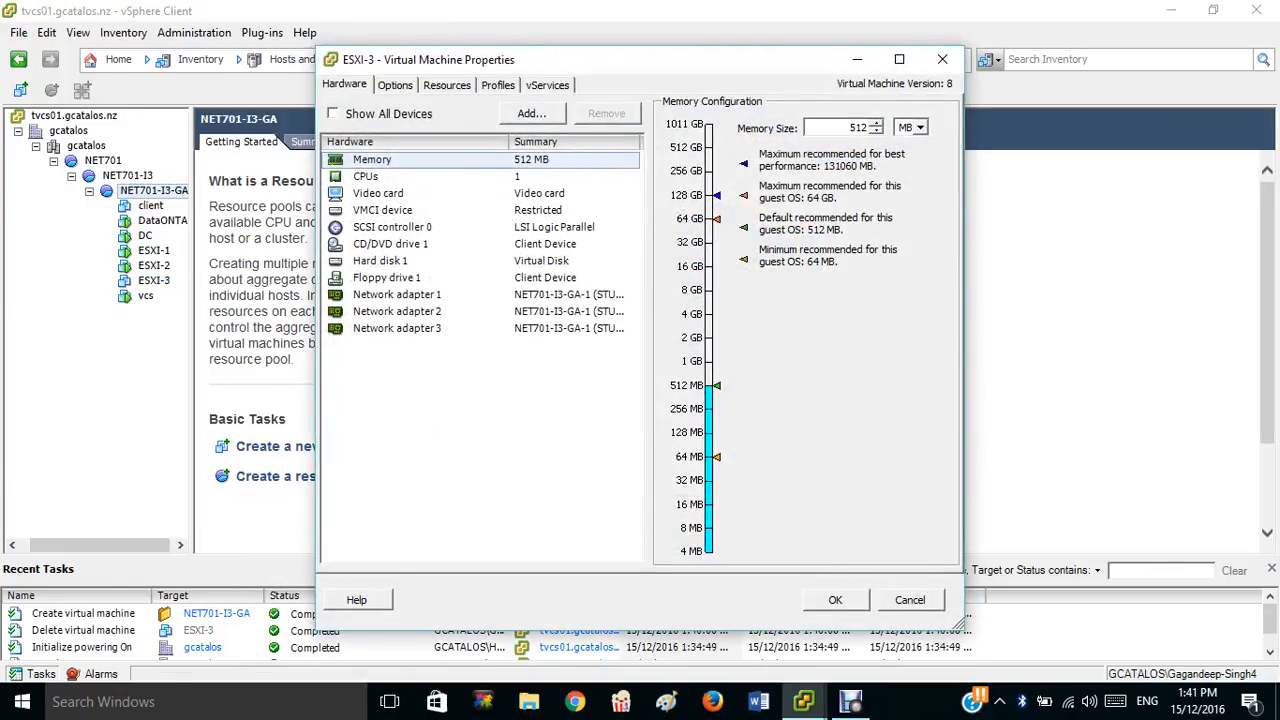
pyautogui.click(366, 177)
pyautogui.click(890, 112)
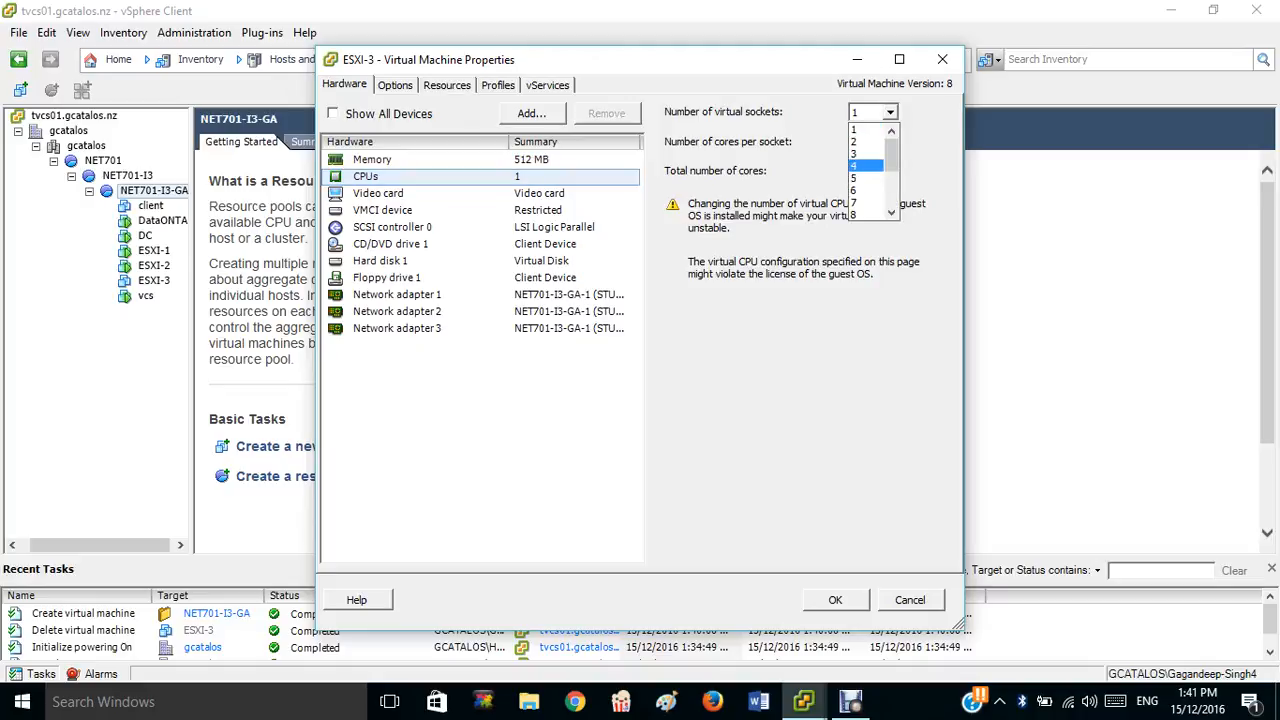
pyautogui.click(872, 166)
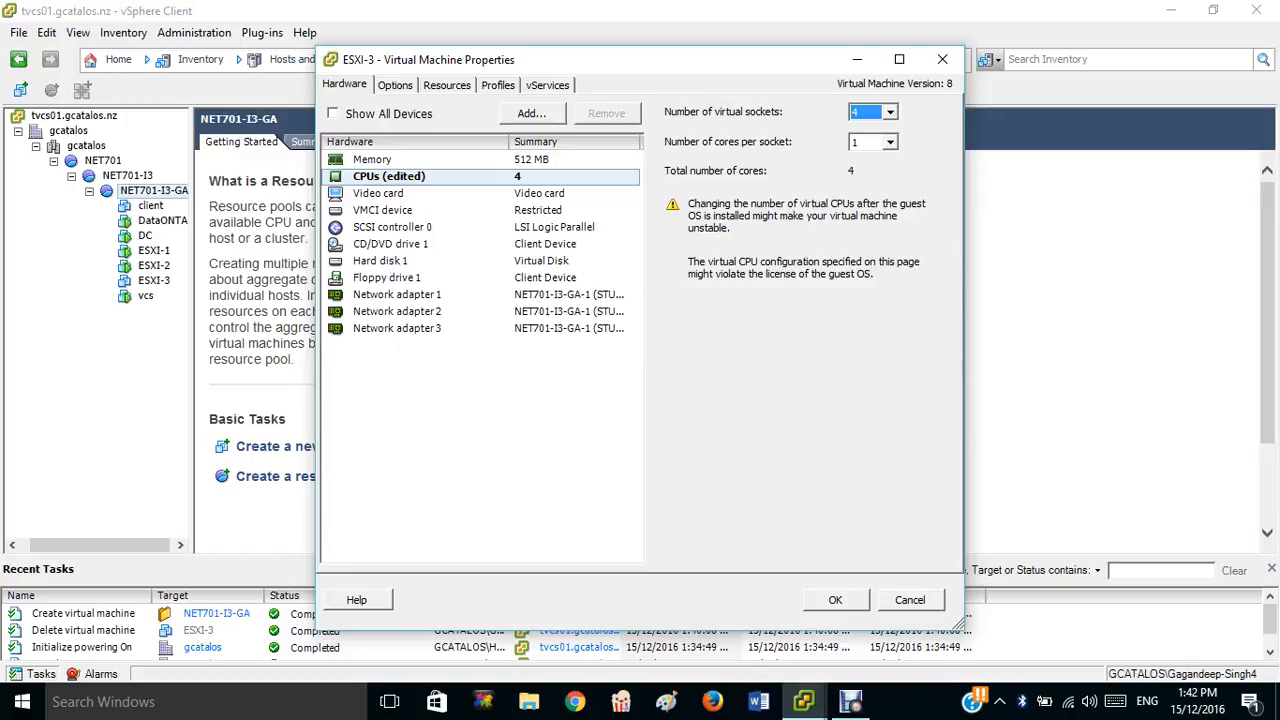
pyautogui.click(835, 599)
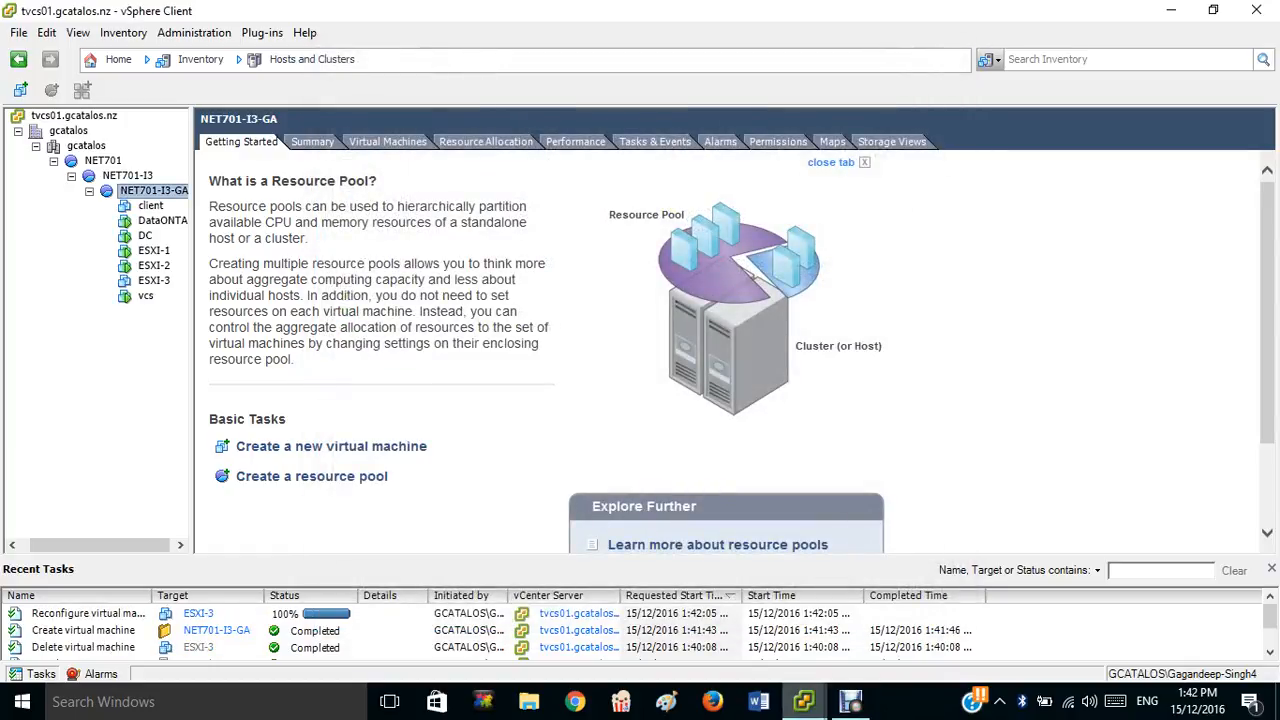
# Log in to the ESXi-1 console as root with its password and enter System Customization.
pyautogui.moveTo(803, 701)
pyautogui.click(804, 620)
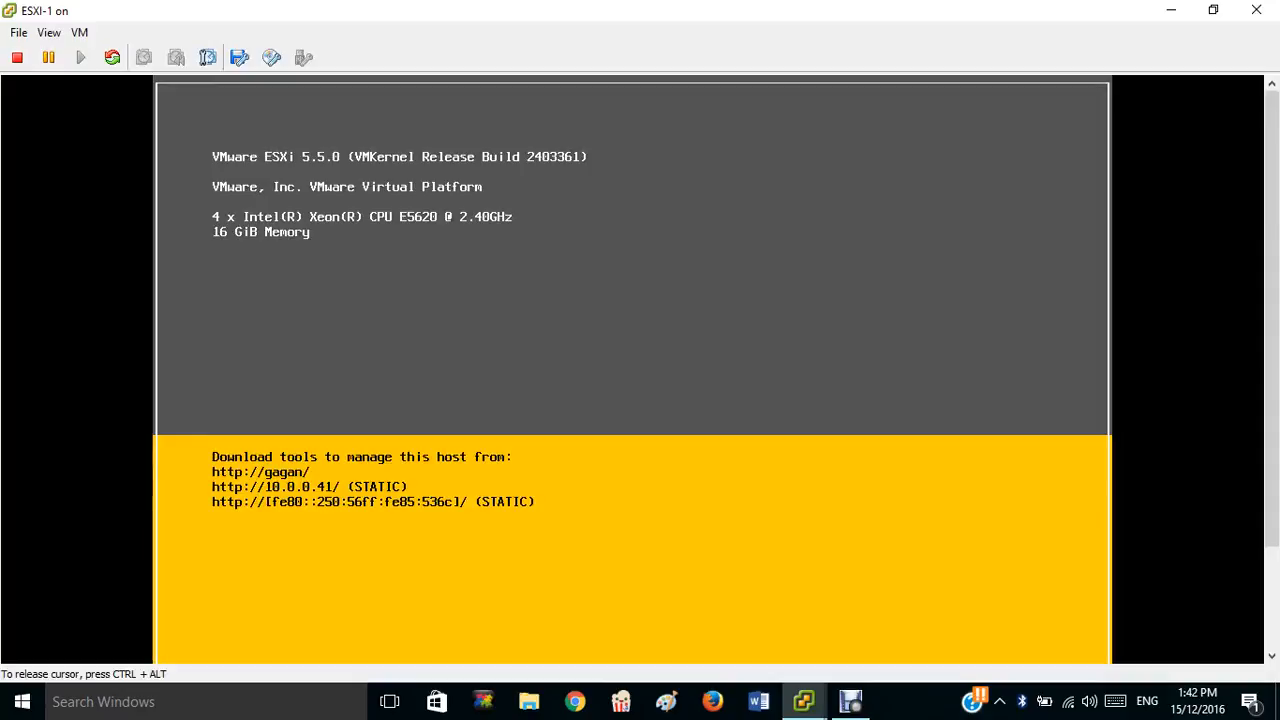
pyautogui.press('F2')
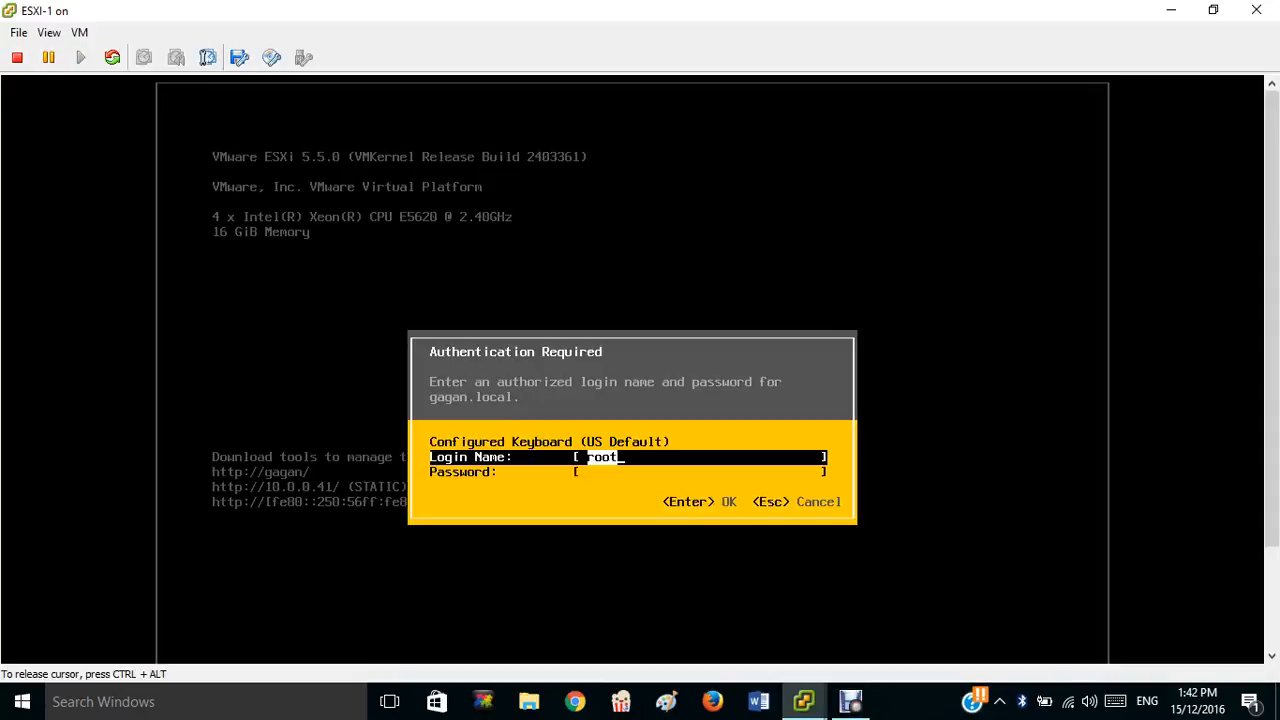
pyautogui.press('Tab')
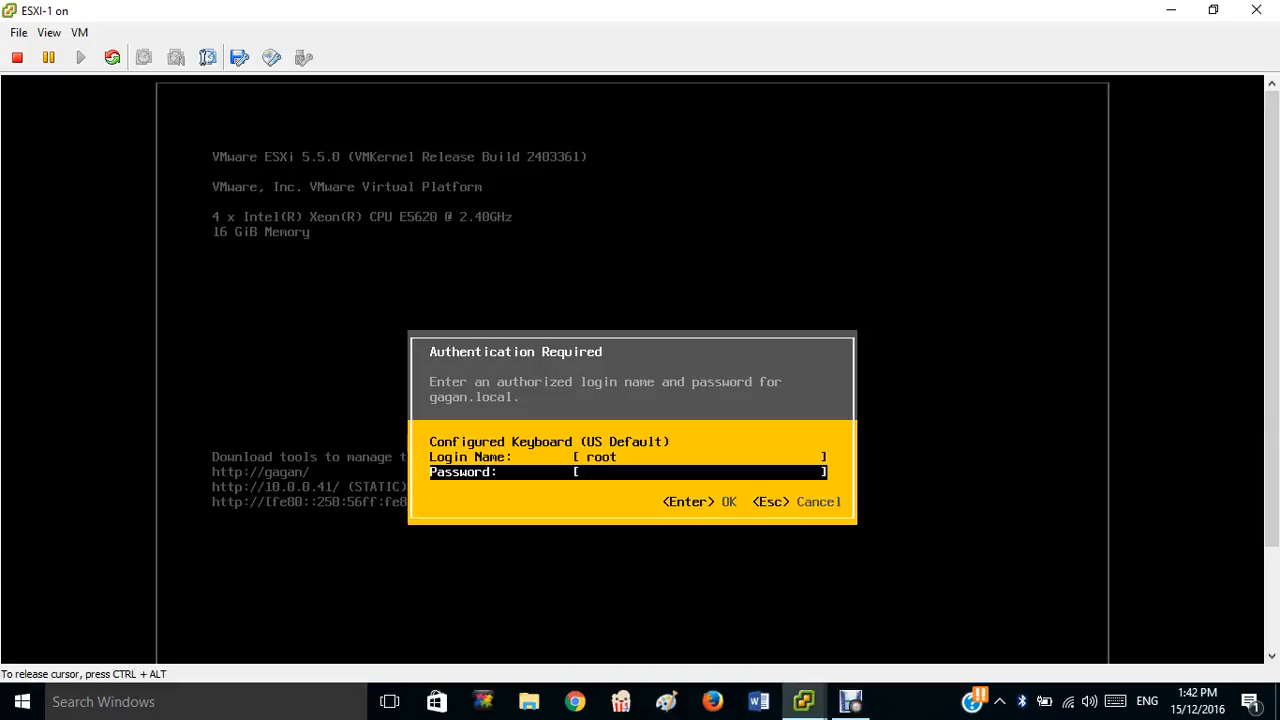
pyautogui.write('***********')
pyautogui.press('Return')
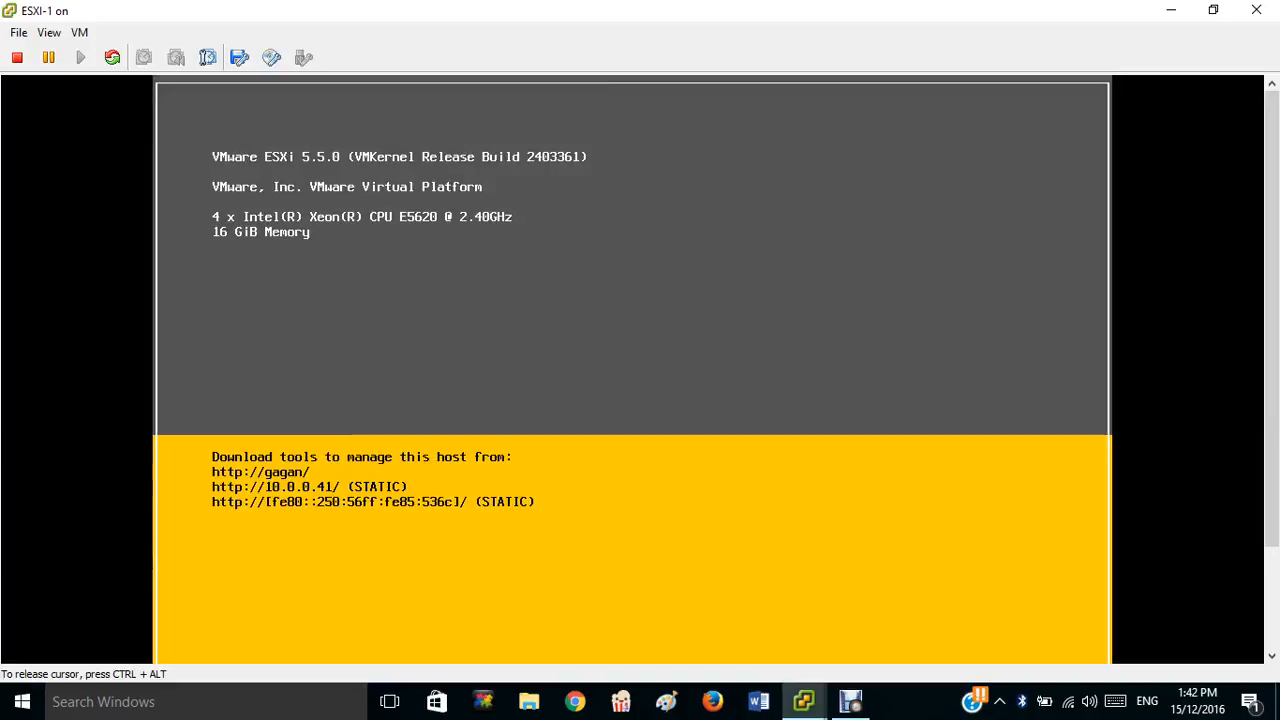
pyautogui.press('F2')
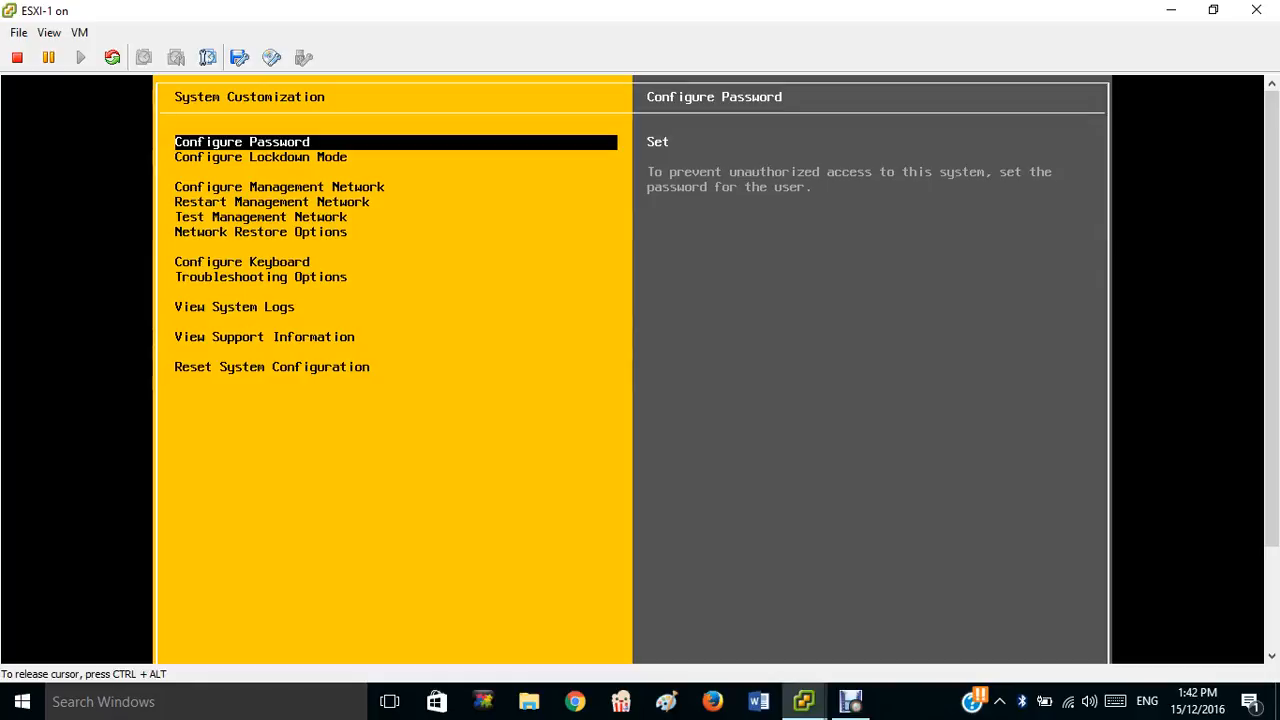
pyautogui.press('Down')
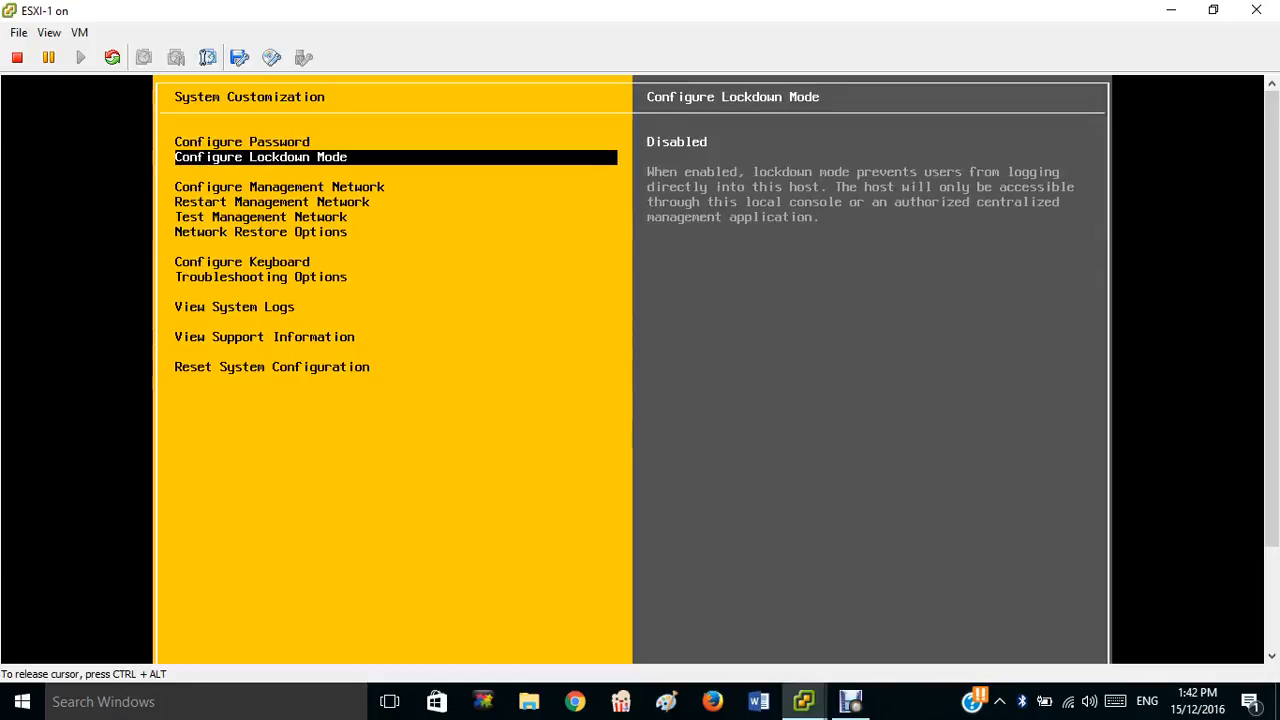
pyautogui.press('Down')
pyautogui.press('Down')
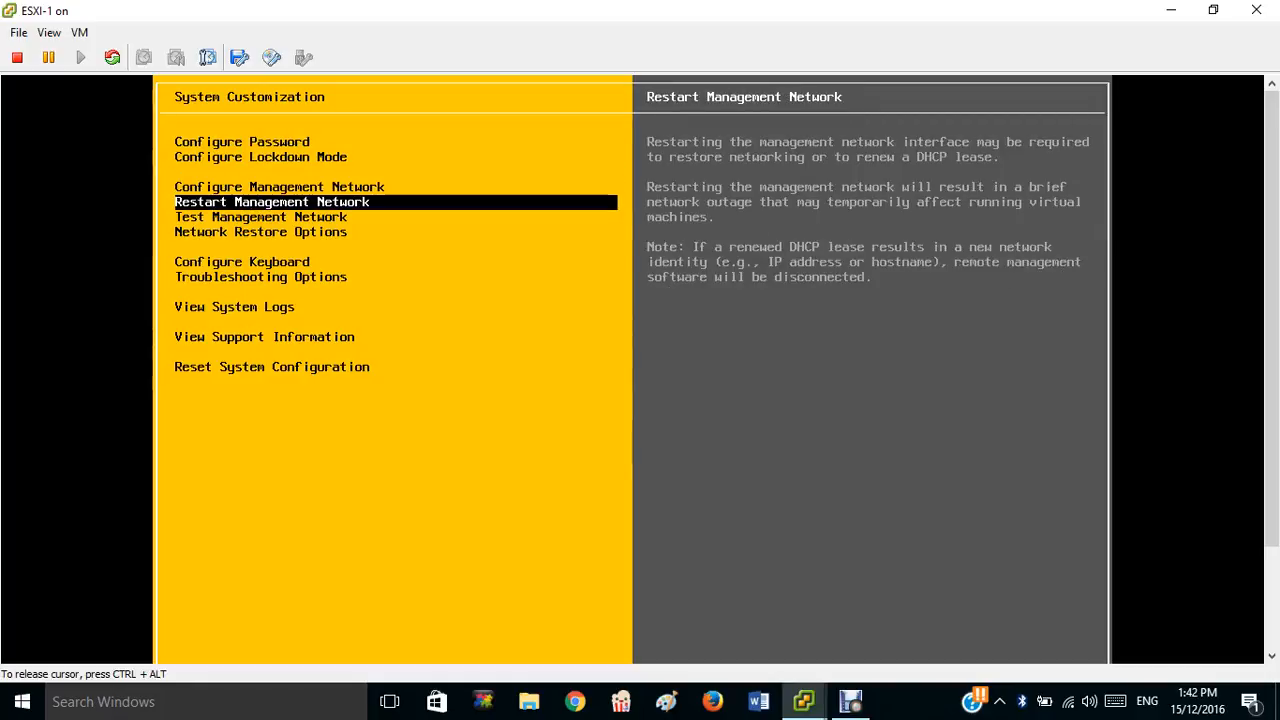
pyautogui.press('Down')
pyautogui.press('Down')
pyautogui.press('Down')
pyautogui.press('Down')
pyautogui.press('Up')
pyautogui.press('Up')
pyautogui.press('Up')
pyautogui.press('Up')
pyautogui.press('Up')
pyautogui.press('Up')
pyautogui.press('Up')
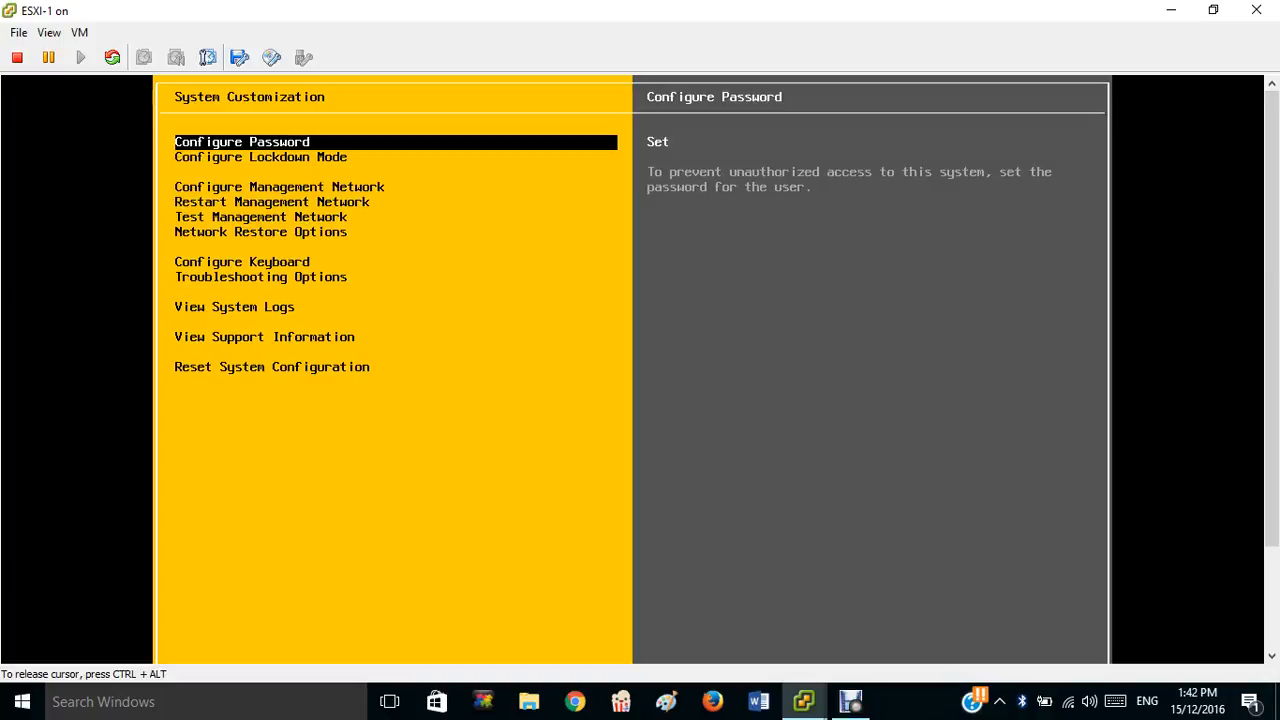
pyautogui.press('Down')
pyautogui.press('Down')
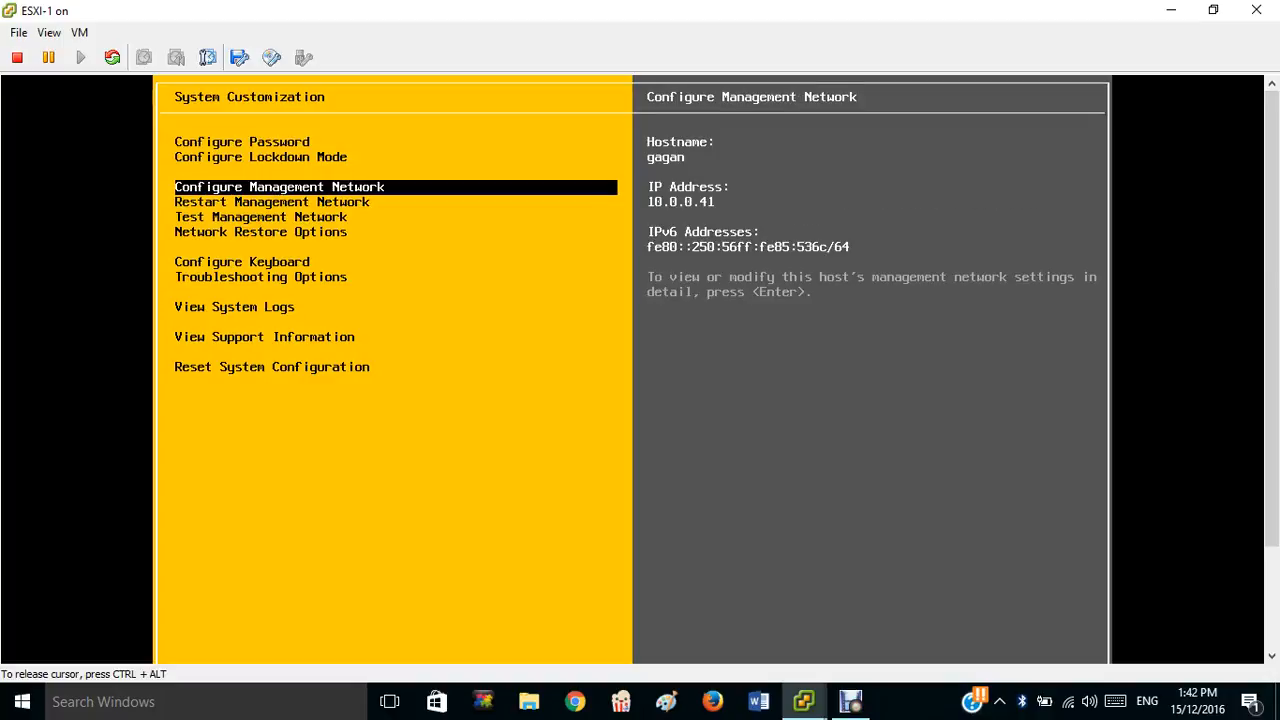
pyautogui.press('Return')
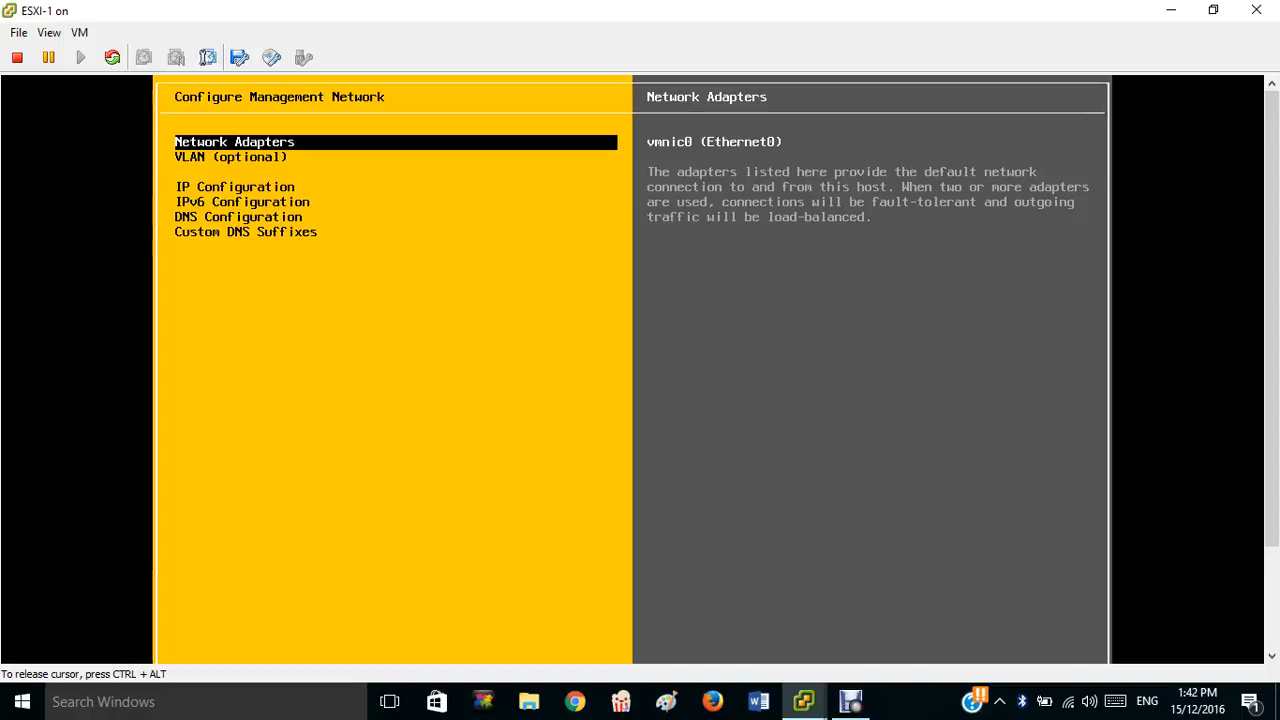
pyautogui.press('Down')
pyautogui.press('Down')
pyautogui.press('Down')
pyautogui.press('Up')
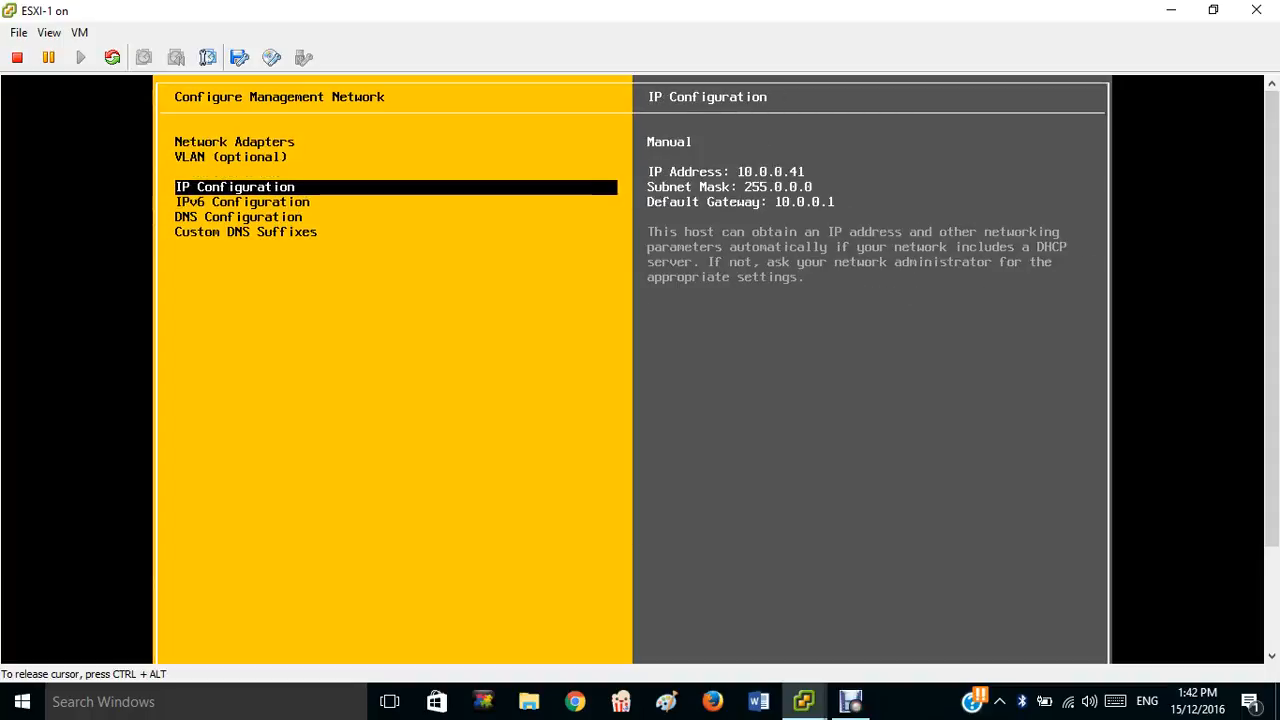
pyautogui.press('Return')
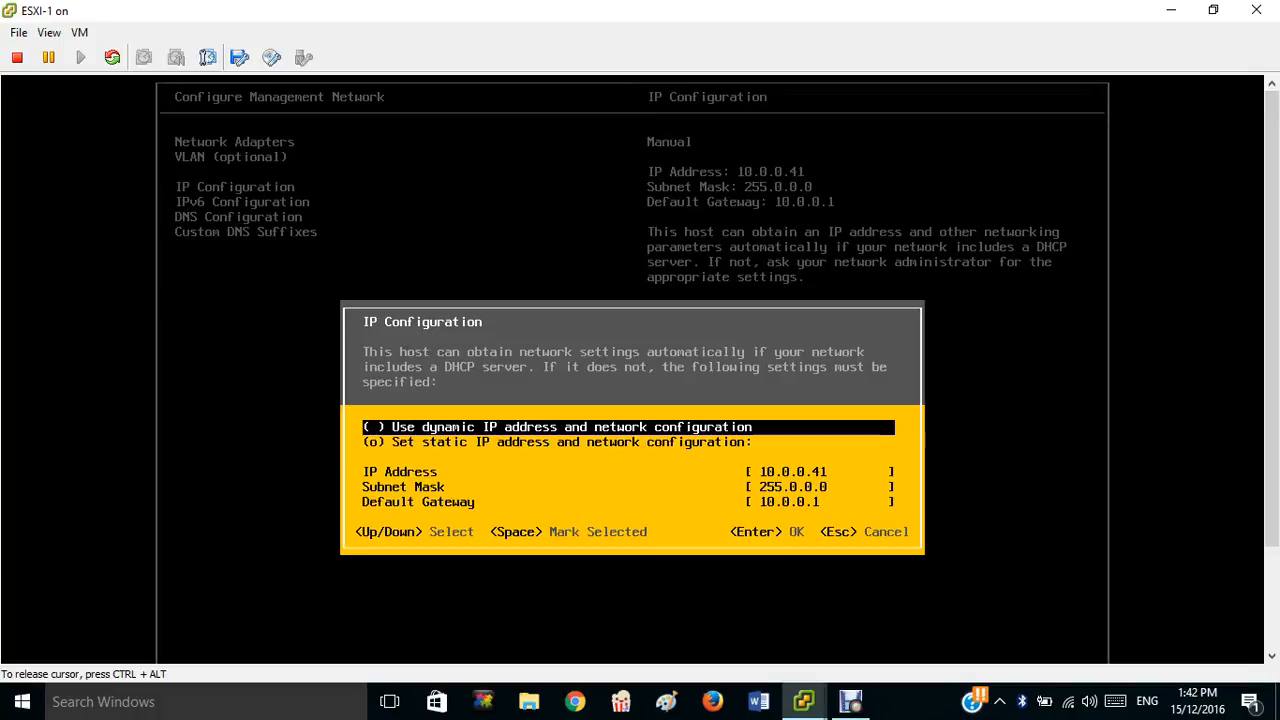
pyautogui.press('Escape')
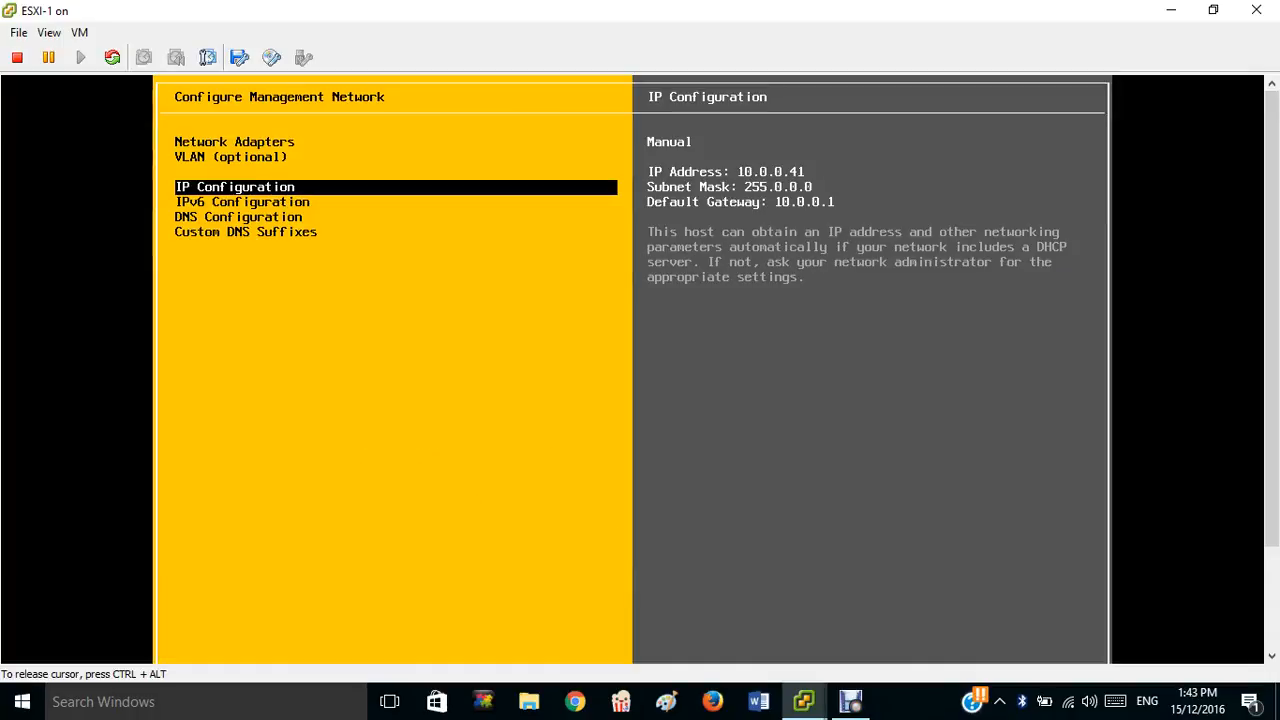
pyautogui.press('Down')
pyautogui.press('Down')
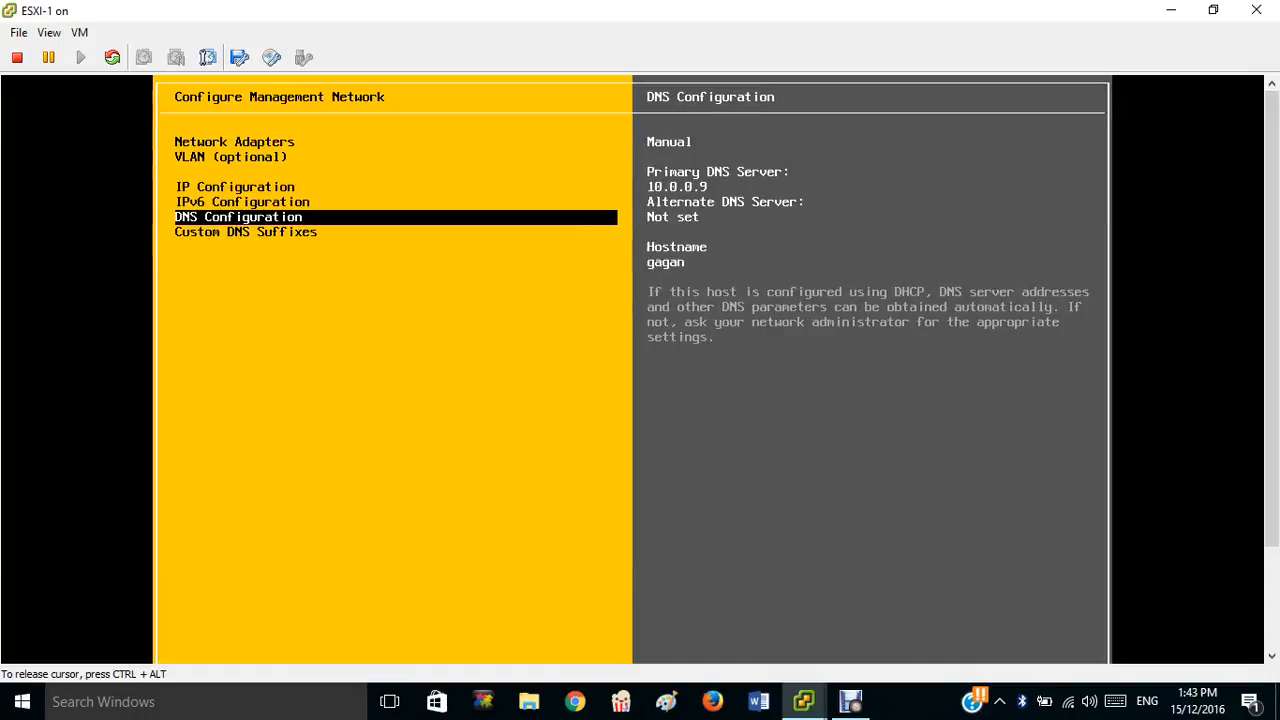
pyautogui.press('Return')
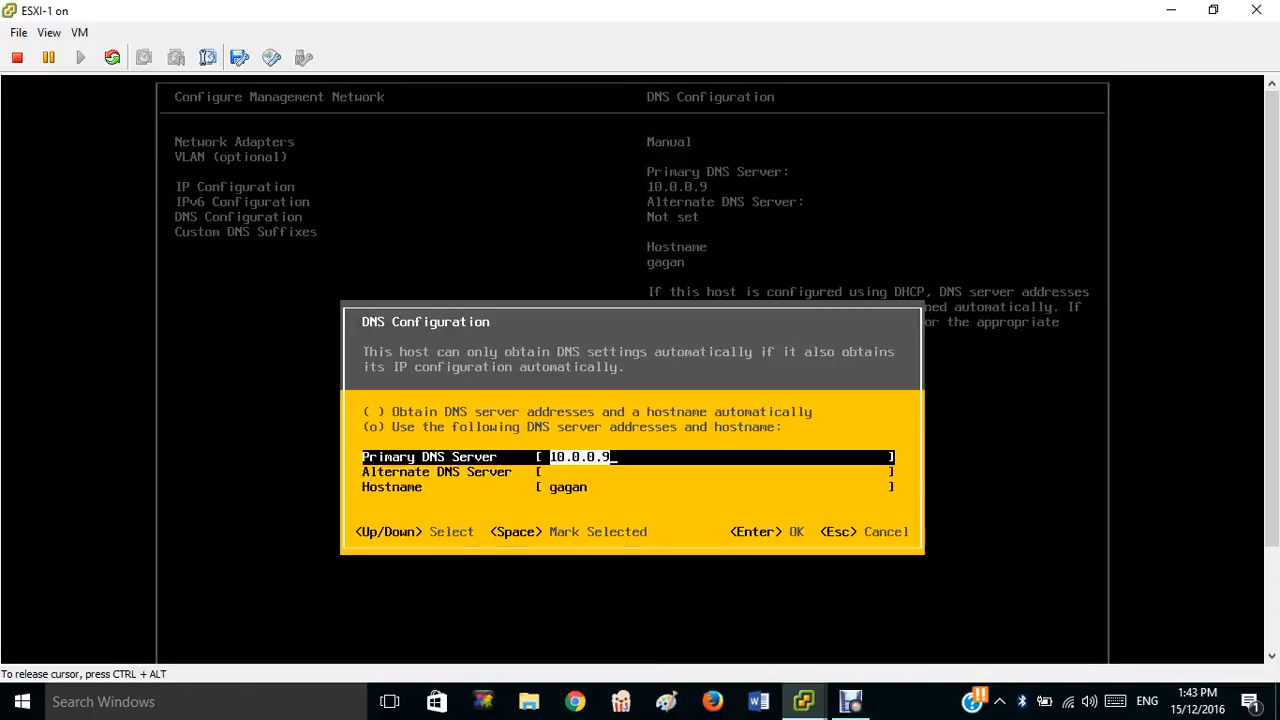
pyautogui.press('Return')
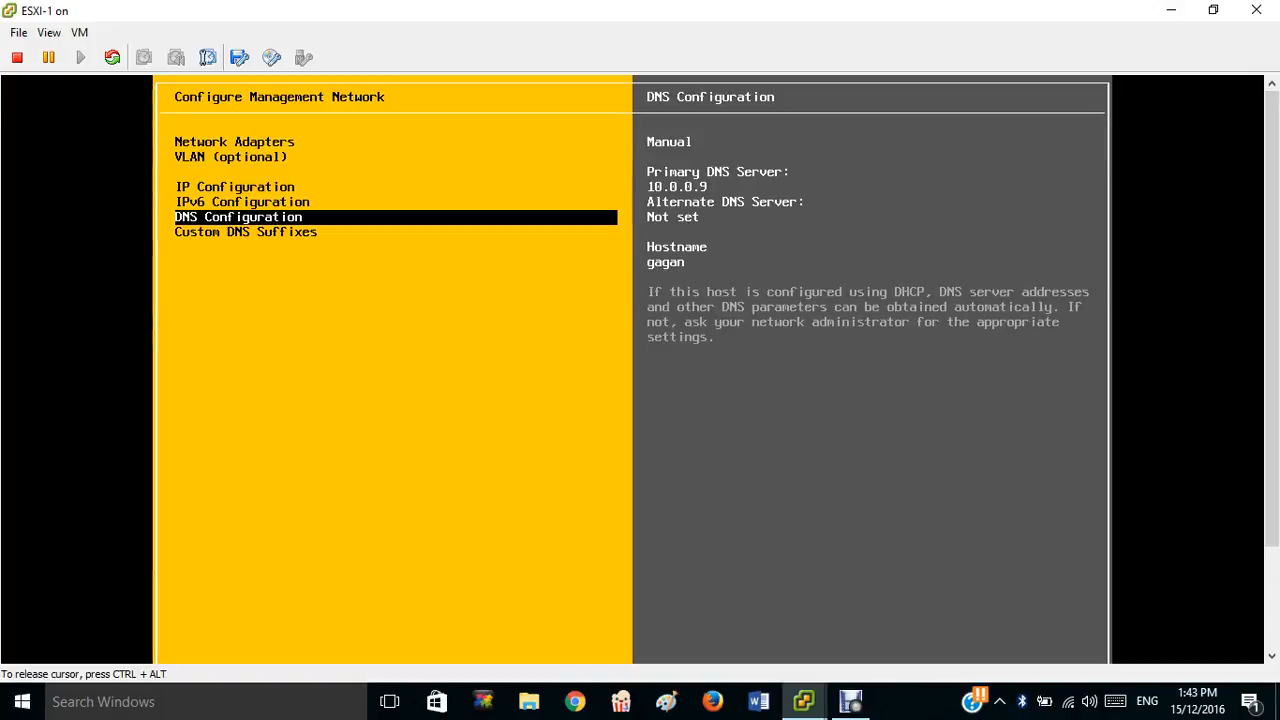
pyautogui.press('Escape')
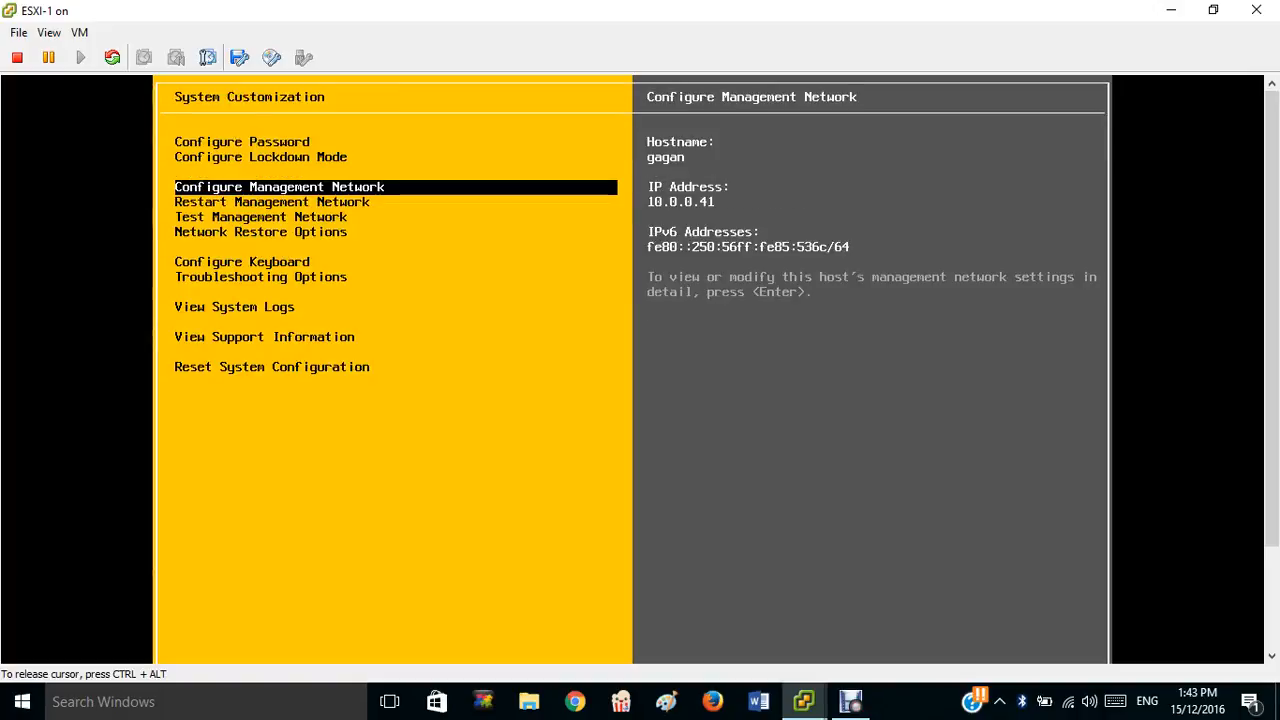
pyautogui.press('Down')
pyautogui.press('Down')
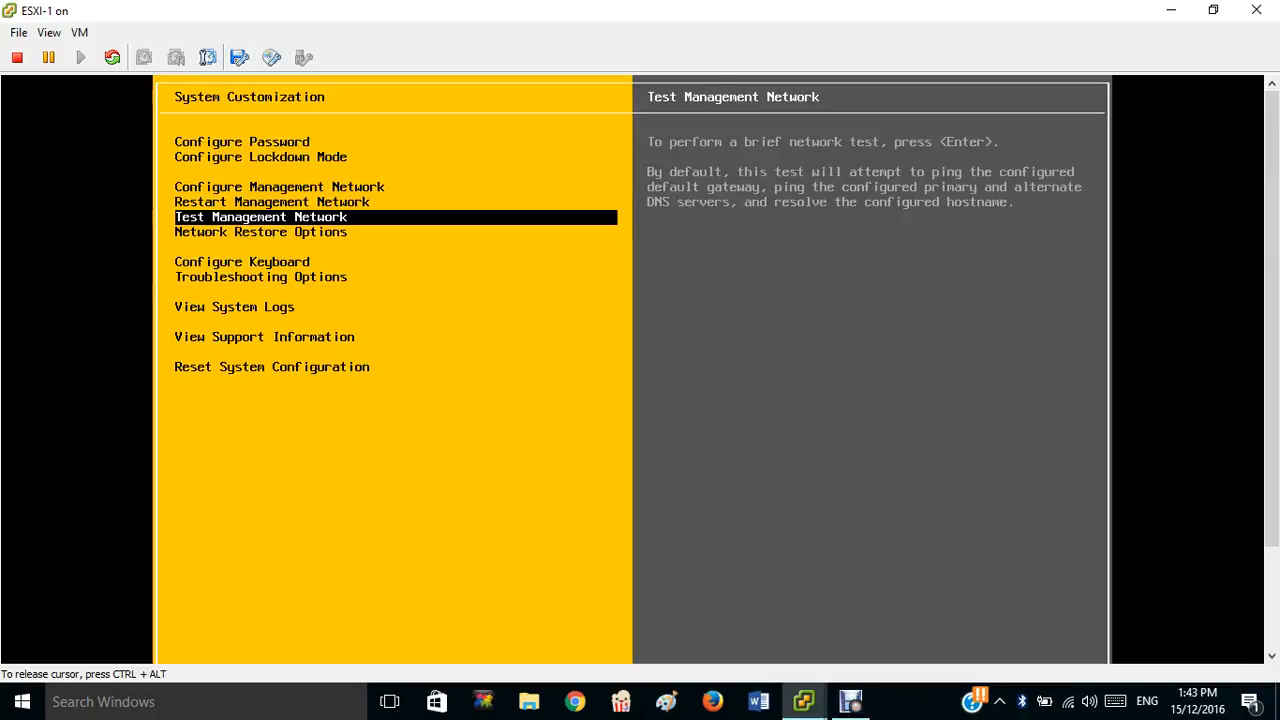
# Start a management network test pinging 10.0.0.1 and 10.0.0.9, then cancel it.
pyautogui.press('Return')
pyautogui.press('Down')
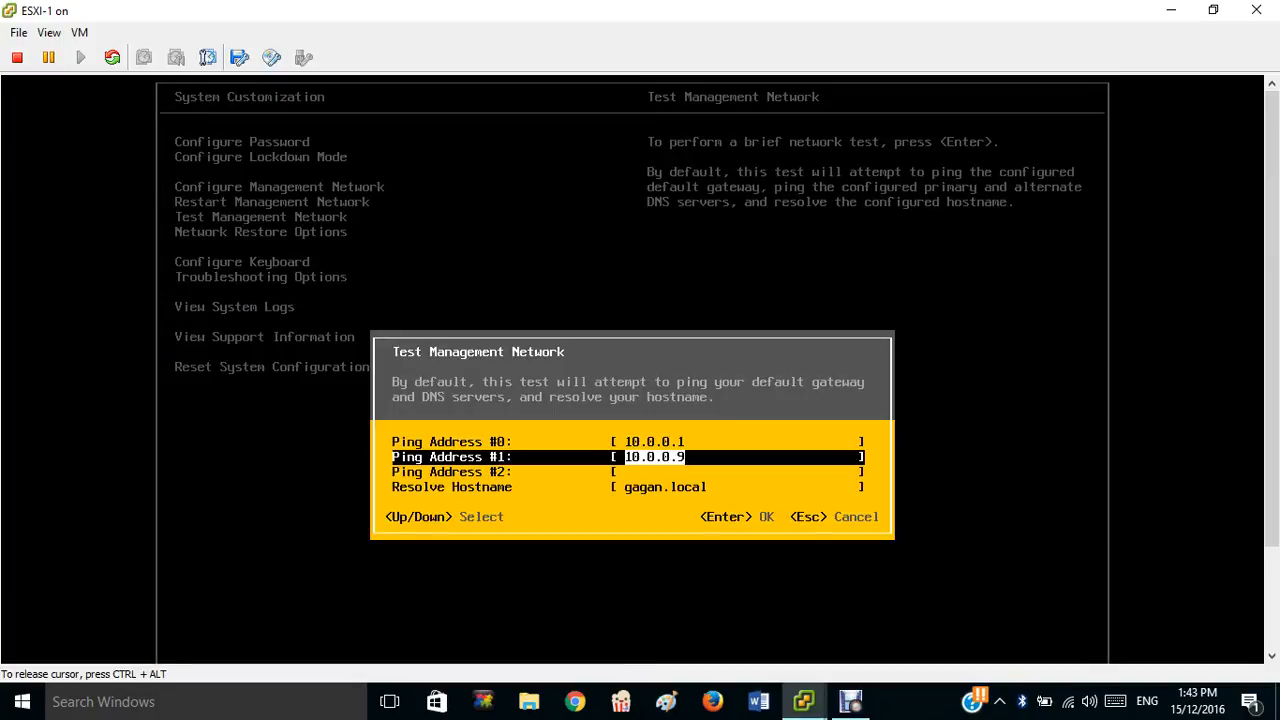
pyautogui.press('Return')
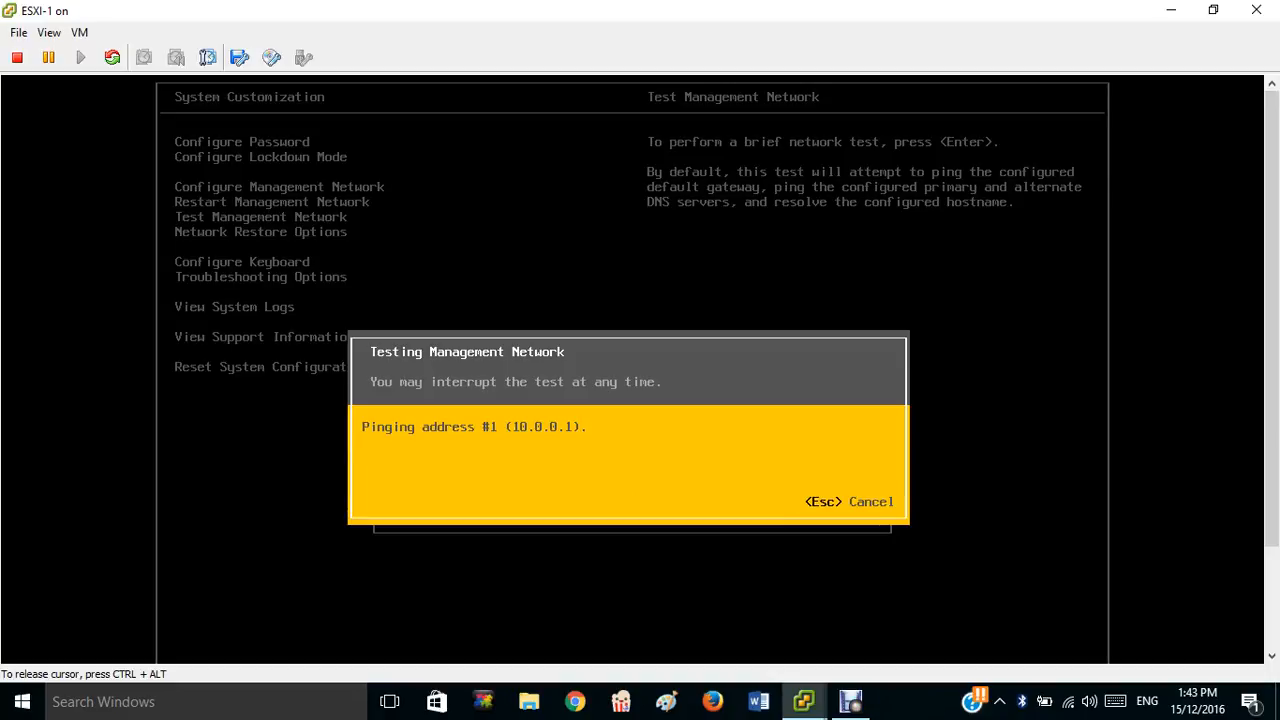
pyautogui.press('Escape')
# Rerun the network test: gateway 10.0.0.1 fails, DNS 10.0.0.9 and gagan.local resolve OK.
pyautogui.press('Down')
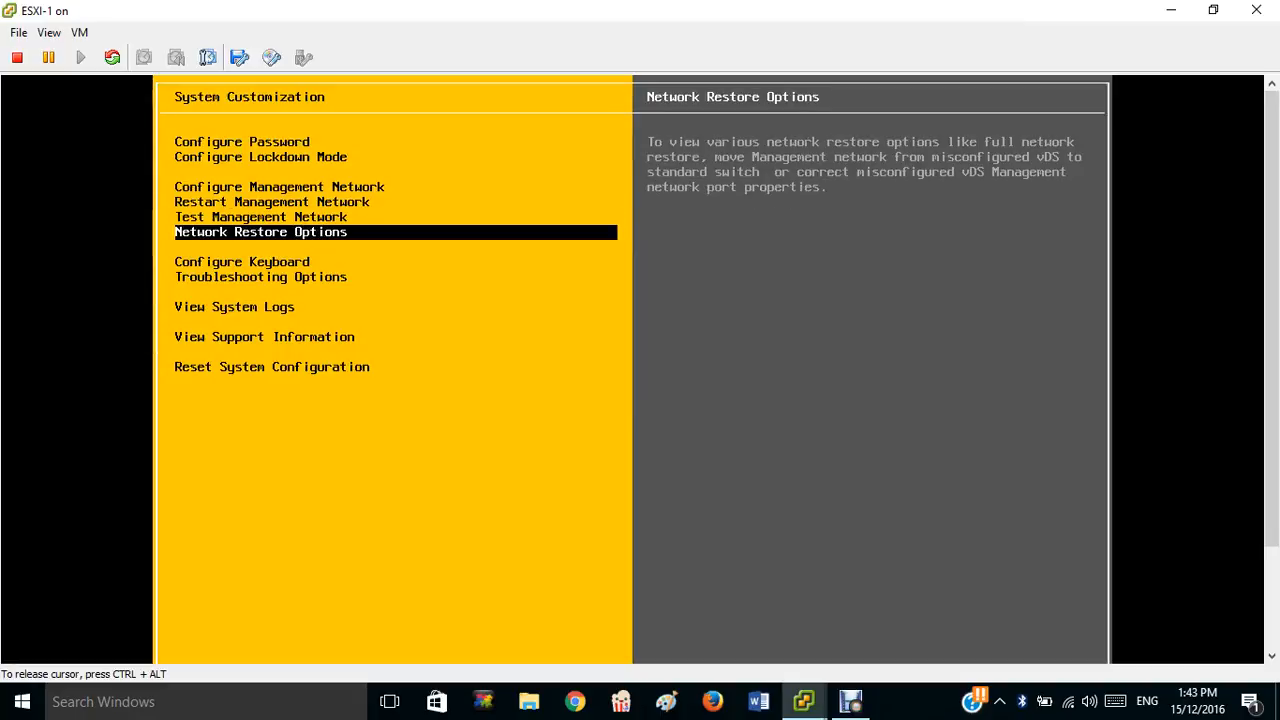
pyautogui.press('Up')
pyautogui.press('Return')
pyautogui.press('Down')
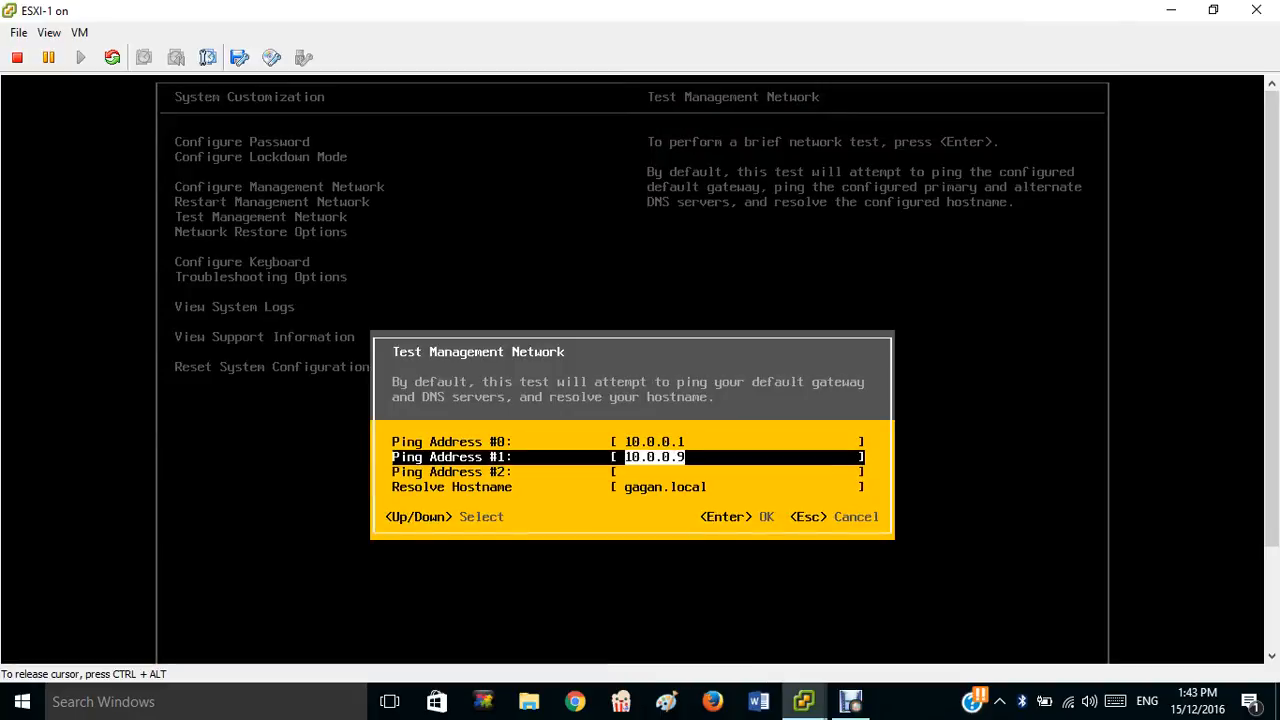
pyautogui.press('Return')
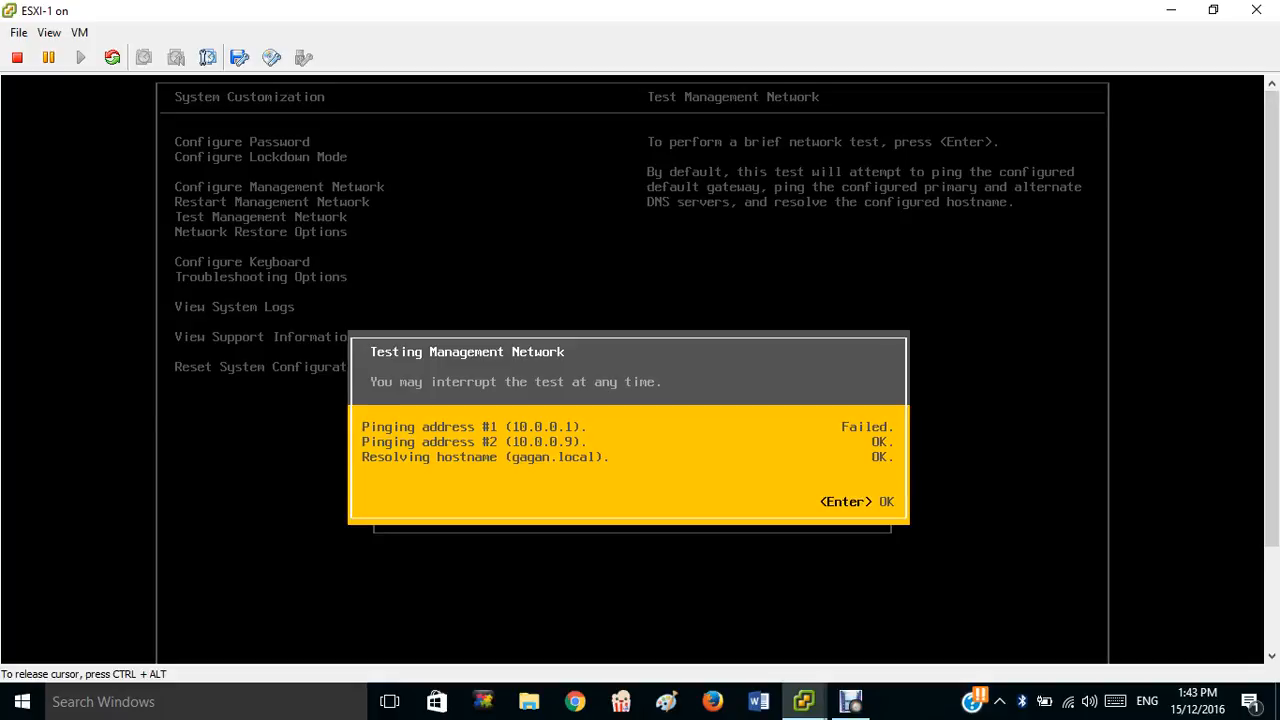
pyautogui.press('Return')
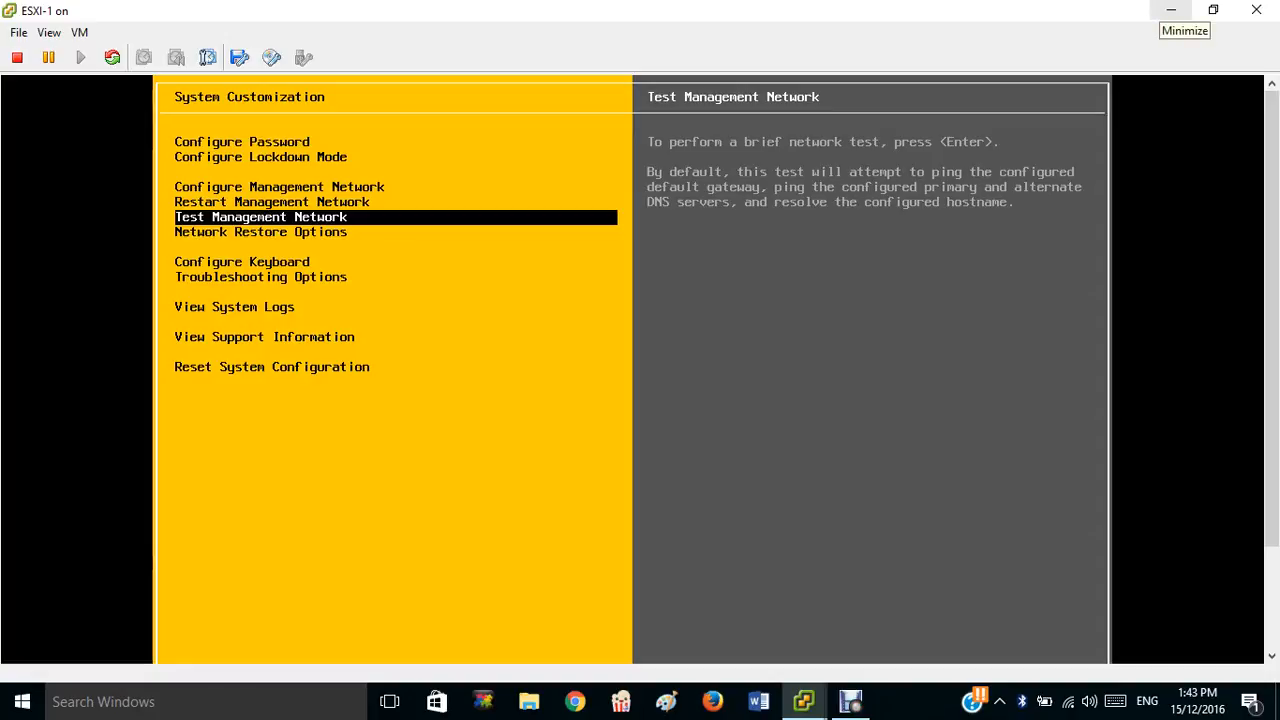
# Switch to the DC virtual machine's console and launch the vSphere Client there.
pyautogui.click(1171, 12)
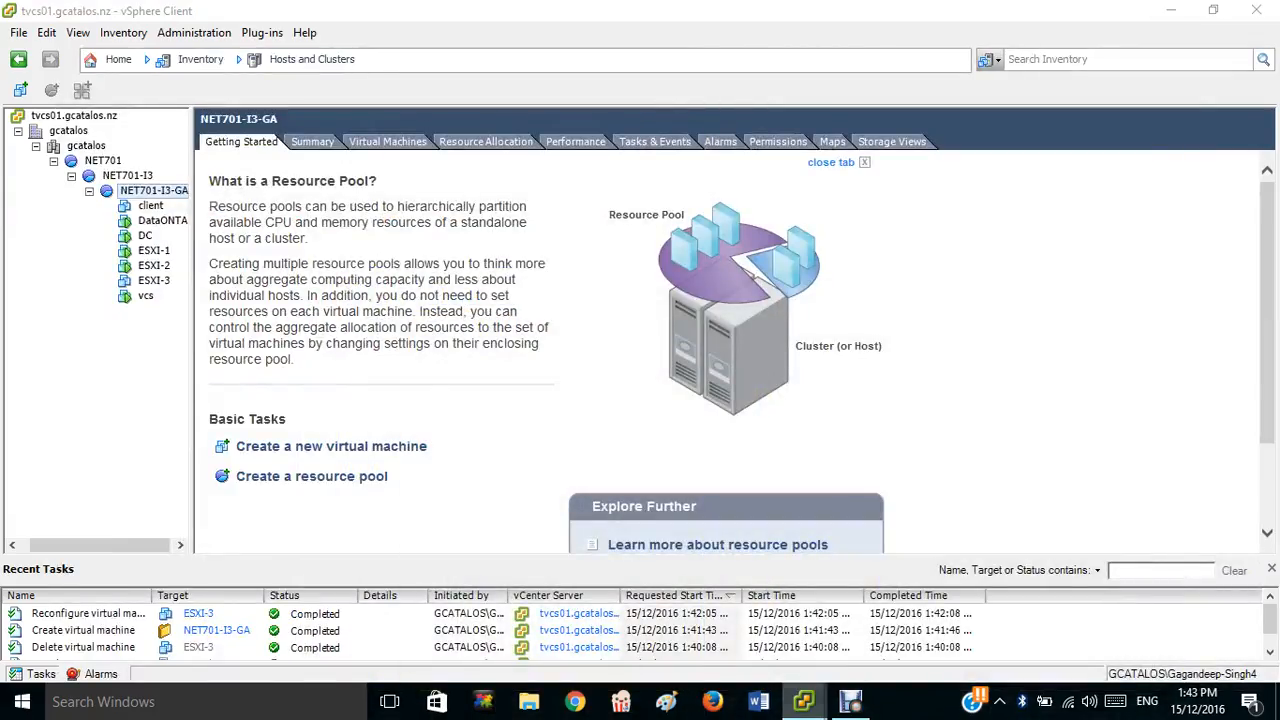
pyautogui.moveTo(803, 701)
pyautogui.click(940, 610)
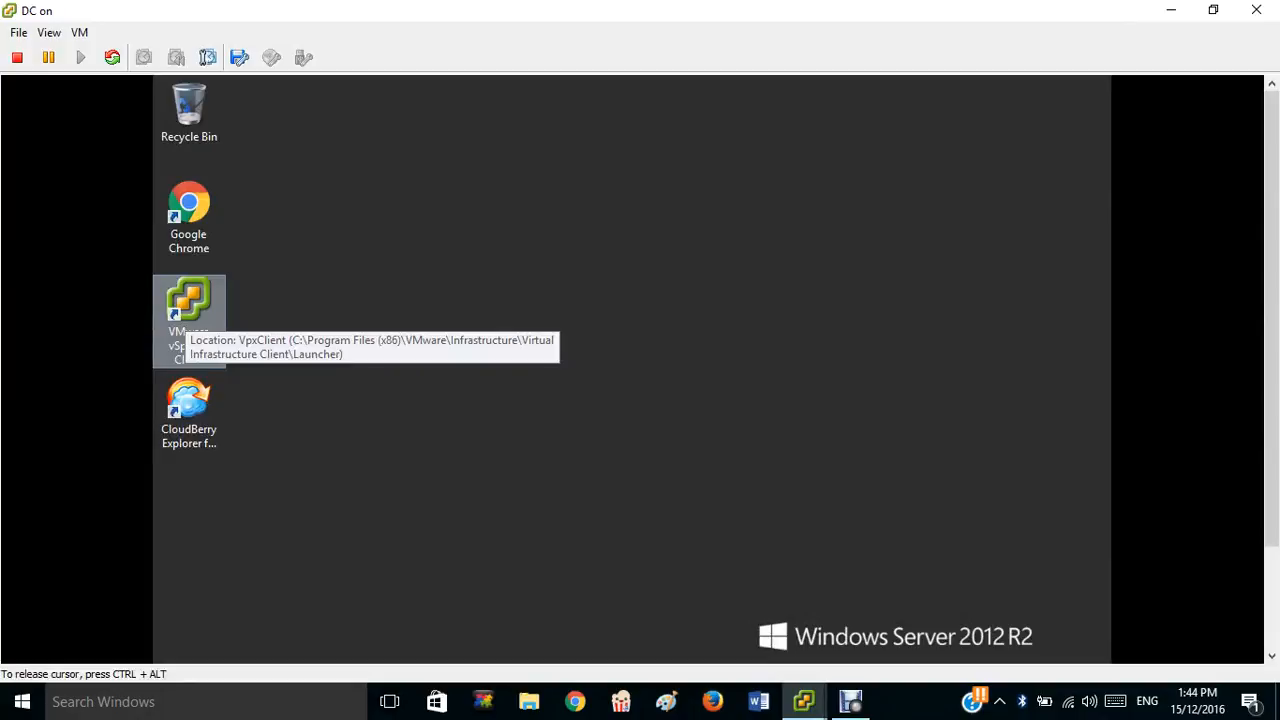
pyautogui.rightClick(203, 318)
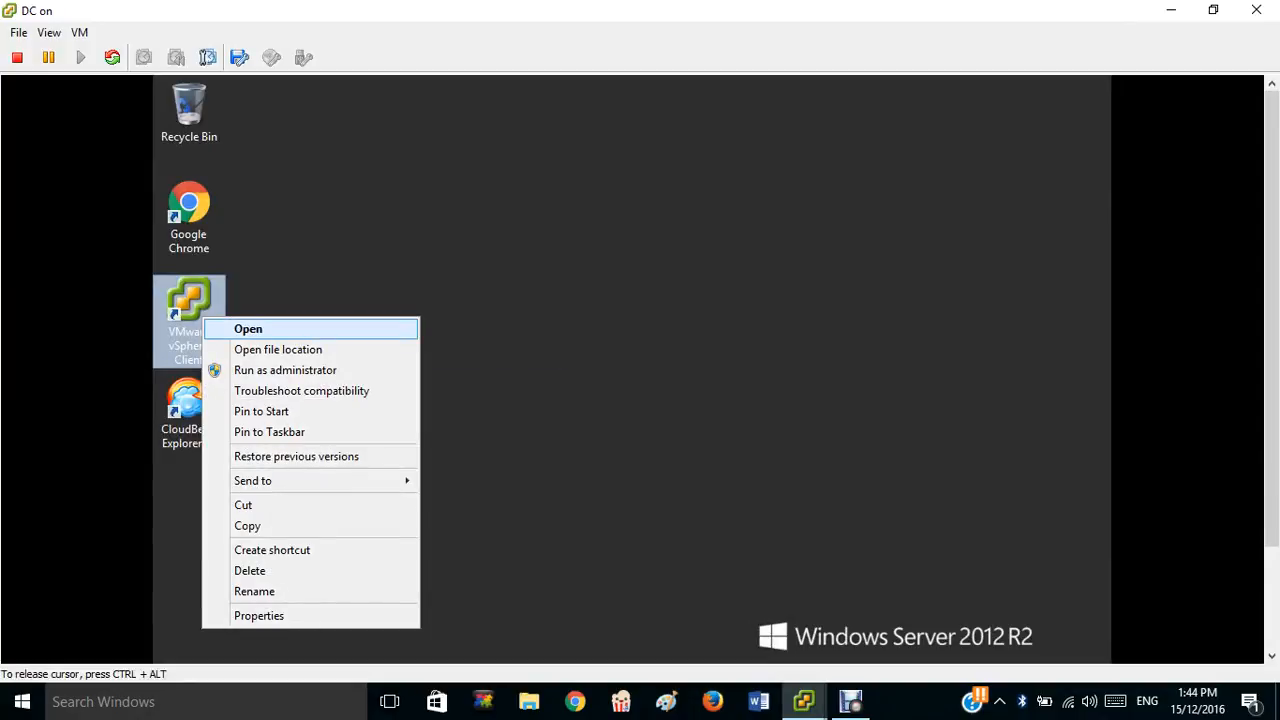
pyautogui.click(248, 329)
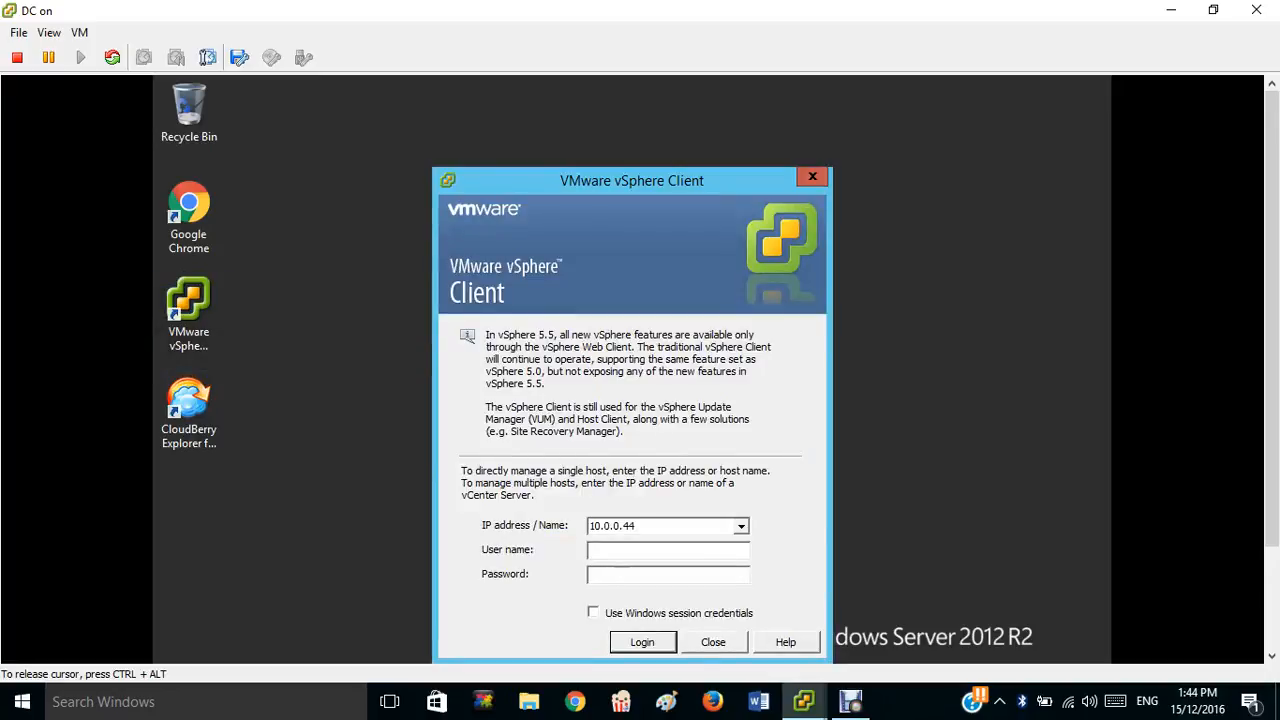
# Log in to host 10.0.0.44 as root and ignore the untrusted certificate warning.
pyautogui.write('root')
pyautogui.press('Tab')
pyautogui.write('**********')
pyautogui.press('Return')
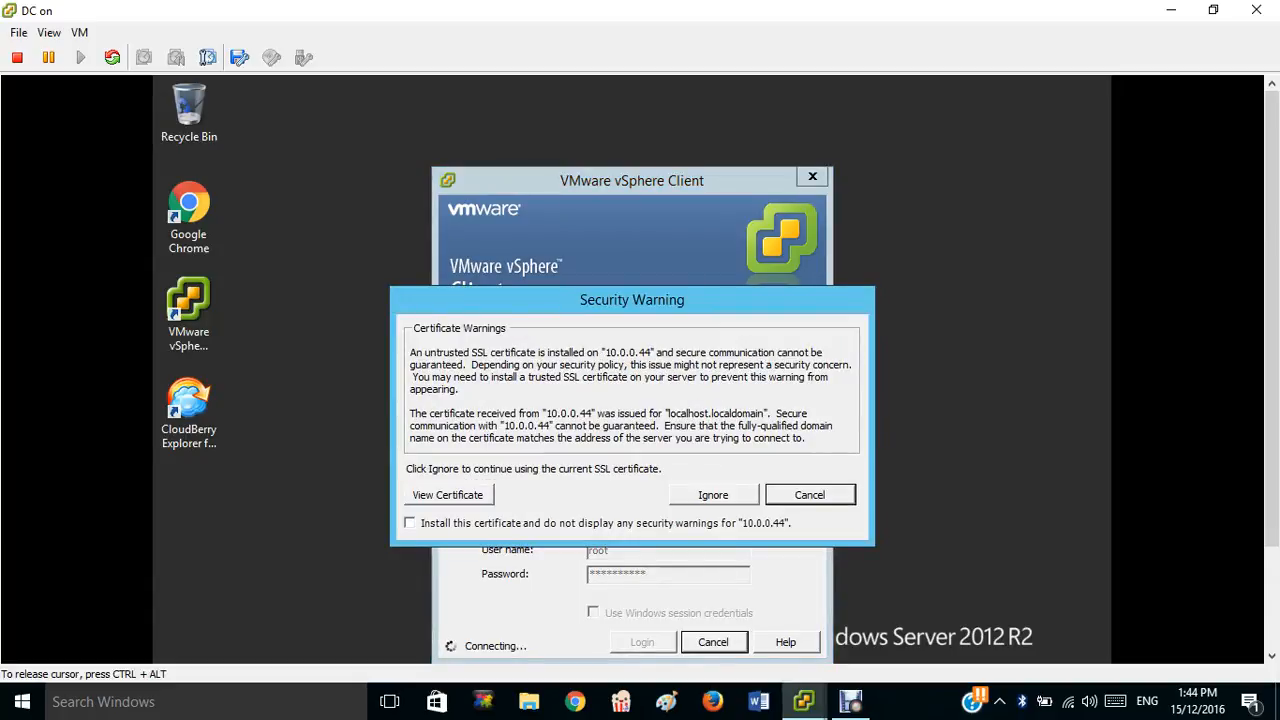
pyautogui.click(713, 495)
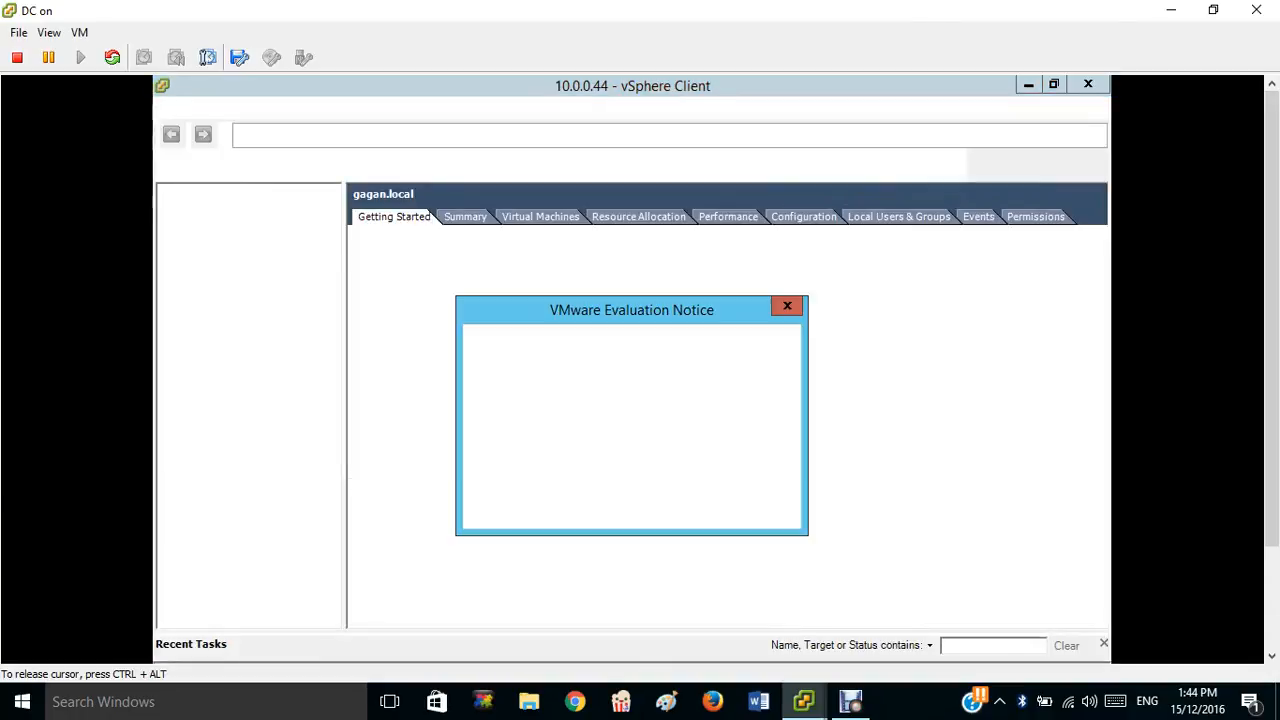
# Dismiss the evaluation notice and vCenter warning and go to the host's Configuration tab.
pyautogui.press('Return')
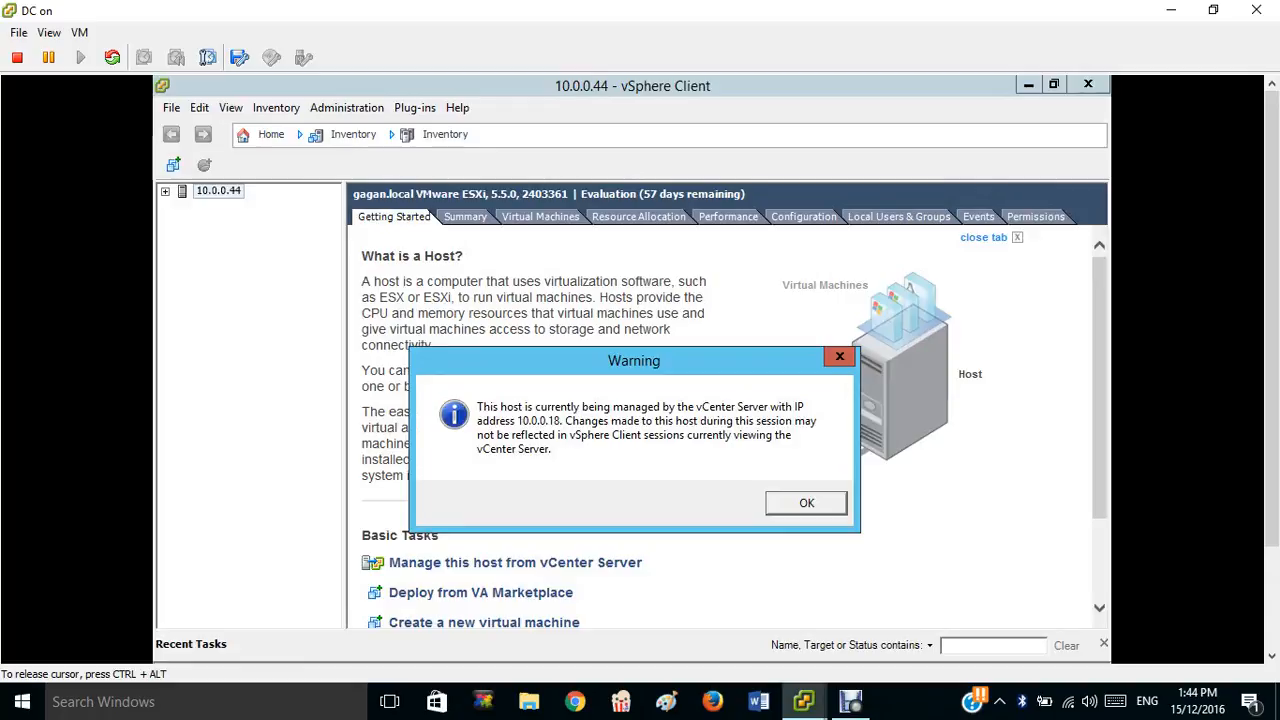
pyautogui.press('Return')
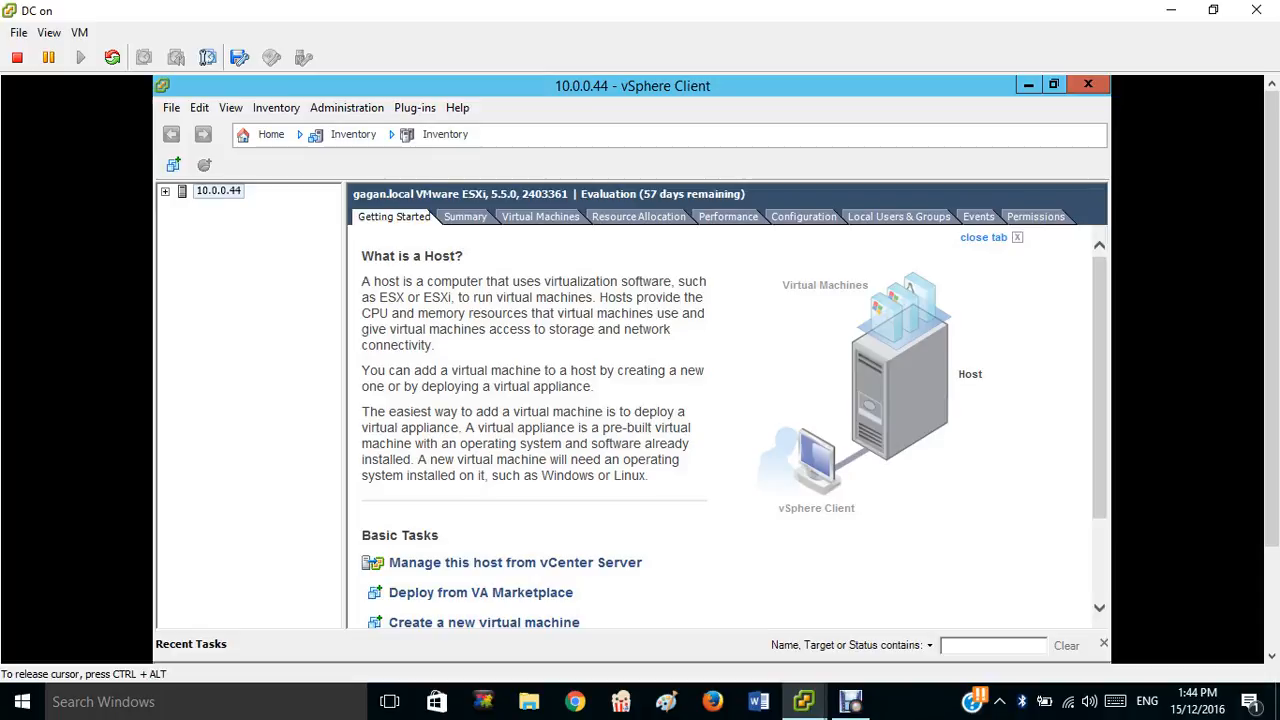
pyautogui.click(804, 217)
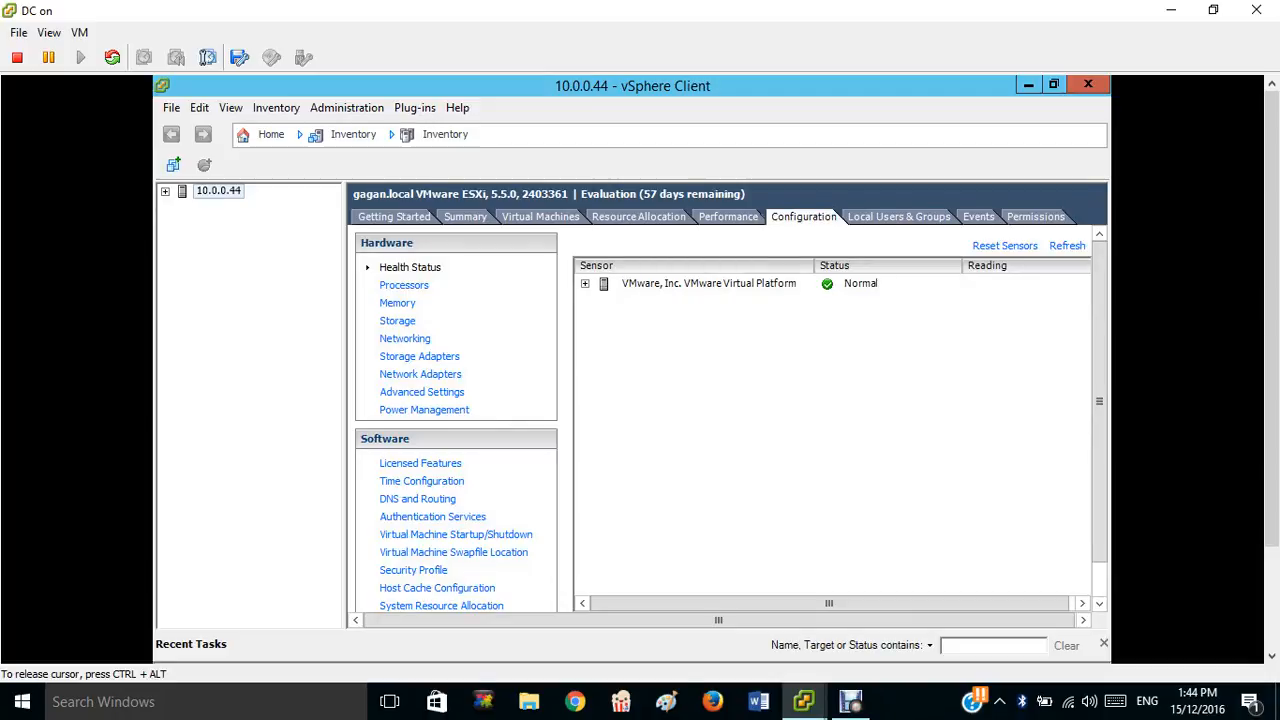
# Review processors and memory, then the DNS and Routing settings (DNS 10.0.0.9, gateway 10.0.0.1).
pyautogui.click(404, 286)
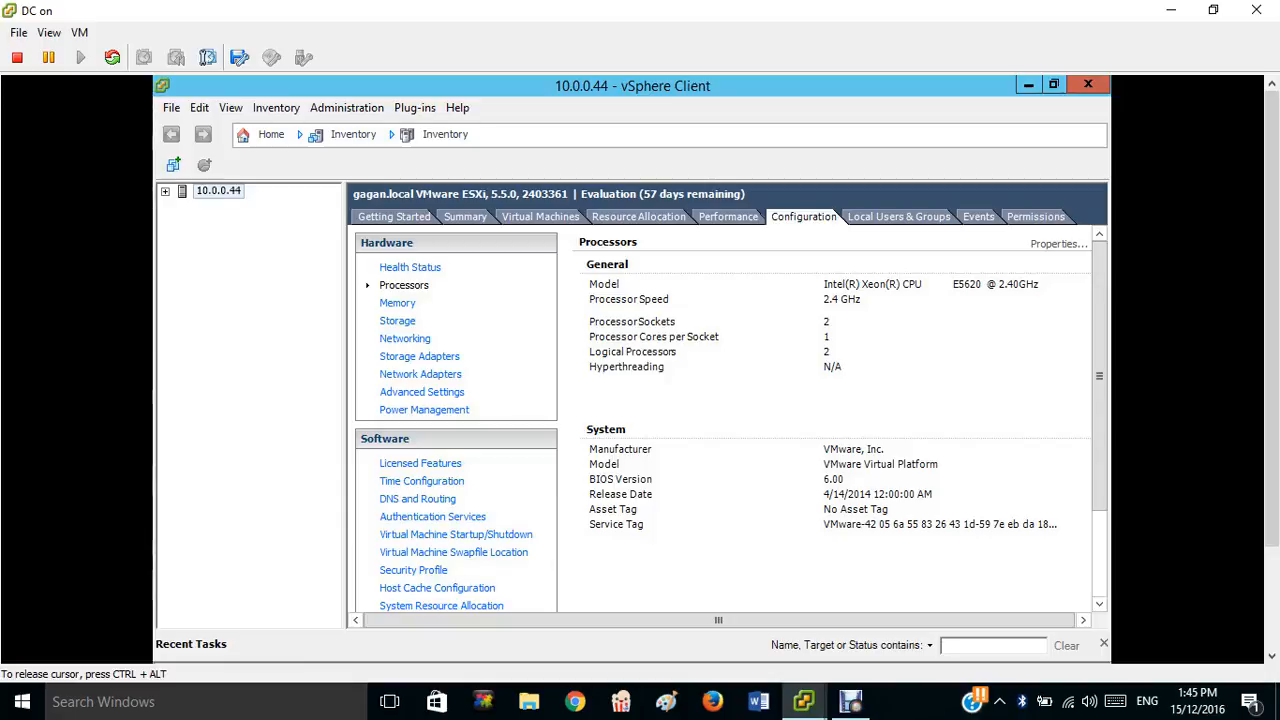
pyautogui.click(397, 303)
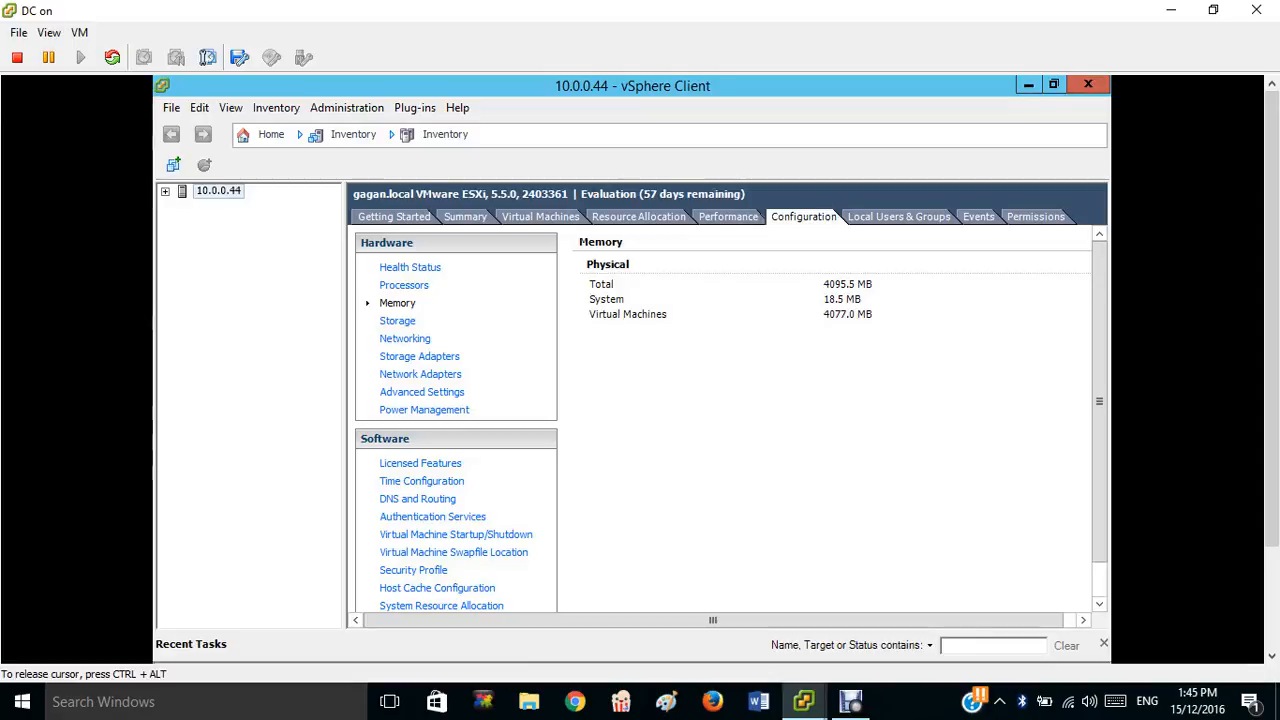
pyautogui.click(417, 499)
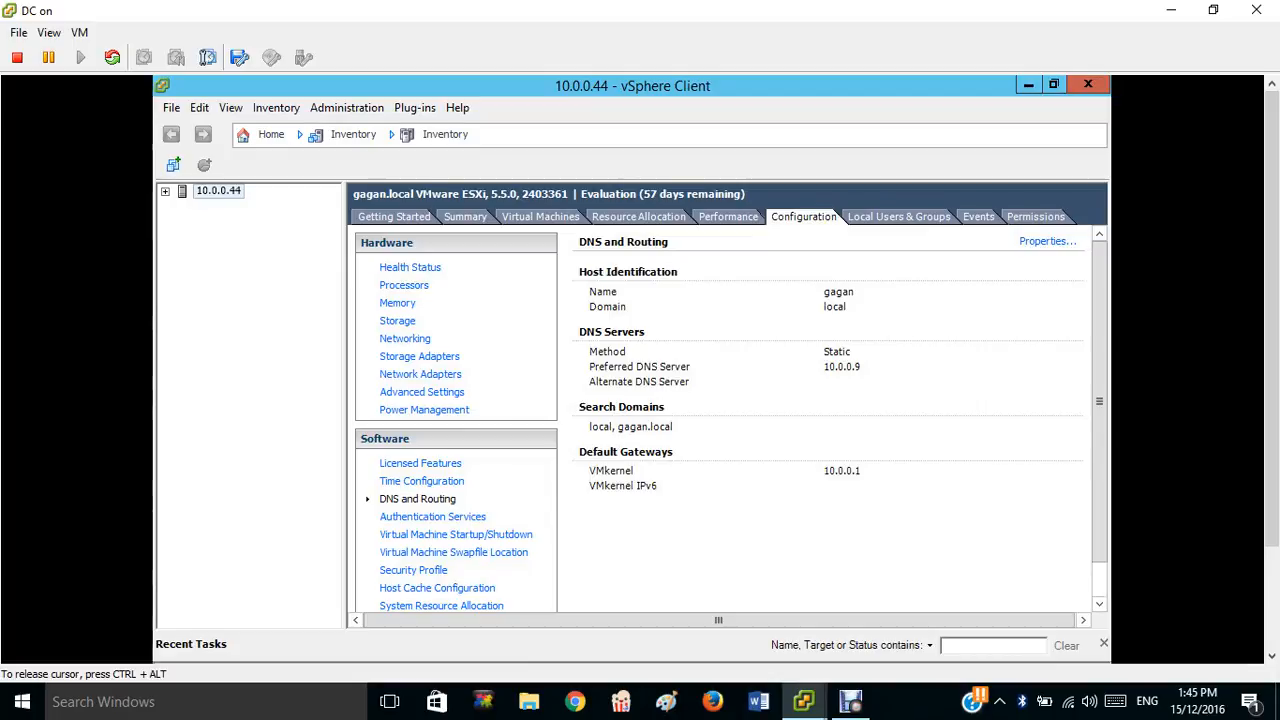
# Confirm DNS 10.0.0.9 and gateway properties unchanged, then view Time Configuration (NTP server 10.0.0.9).
pyautogui.click(1047, 241)
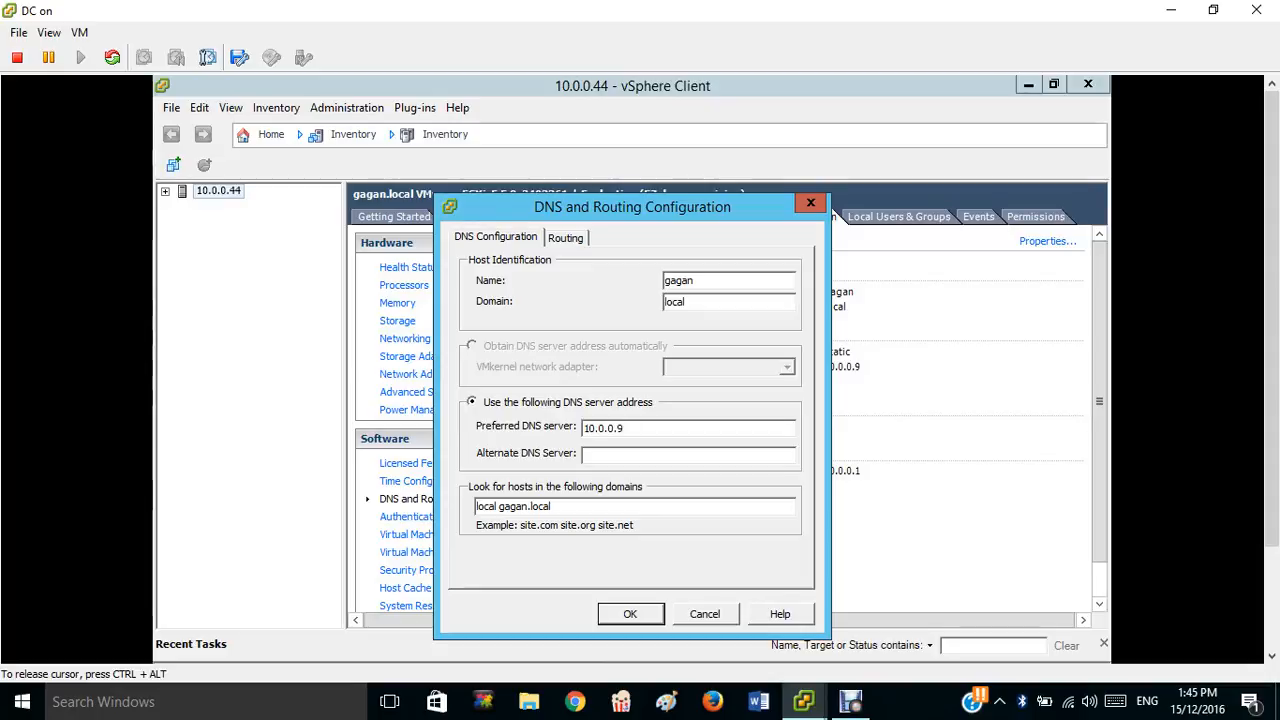
pyautogui.click(566, 238)
pyautogui.click(496, 238)
pyautogui.click(630, 614)
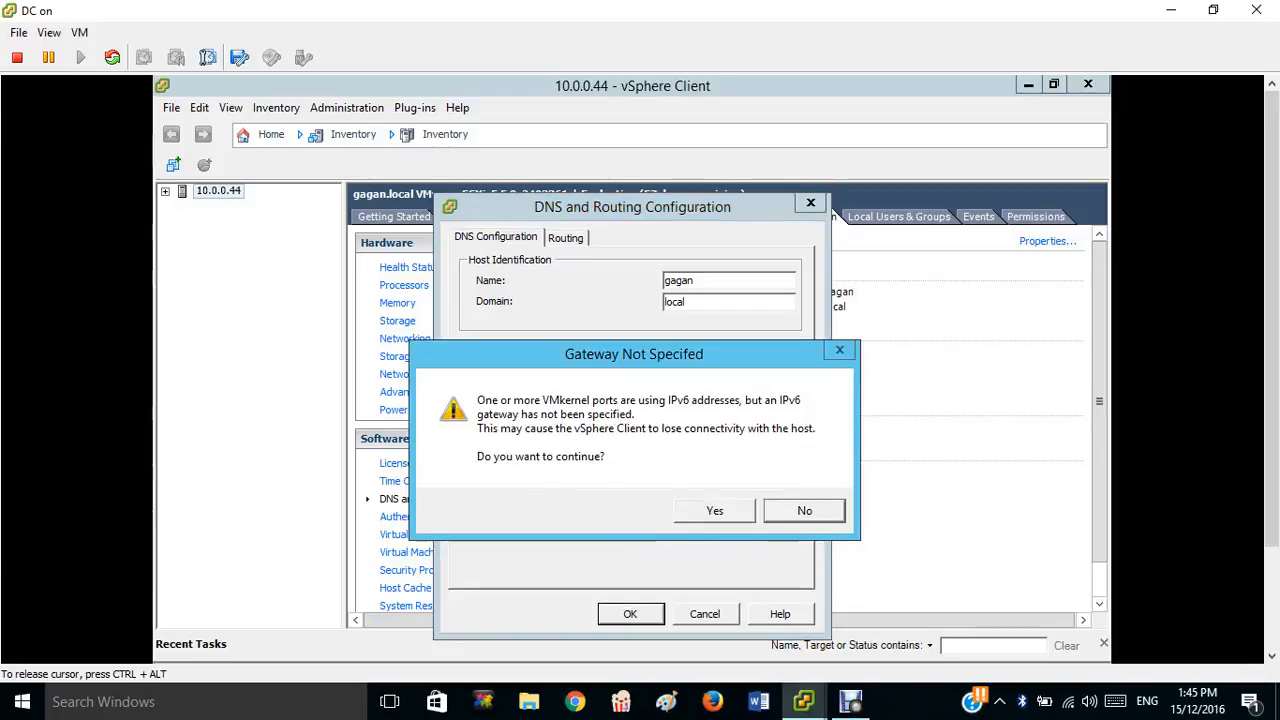
pyautogui.click(714, 510)
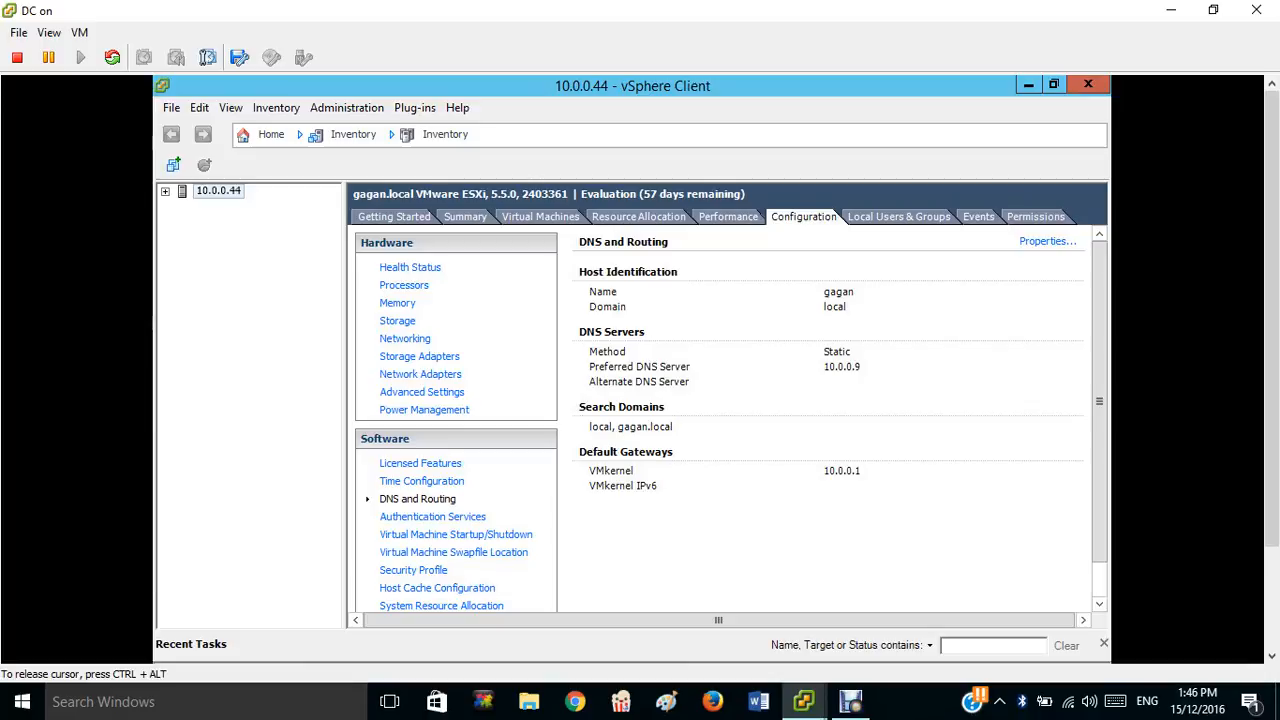
pyautogui.click(421, 481)
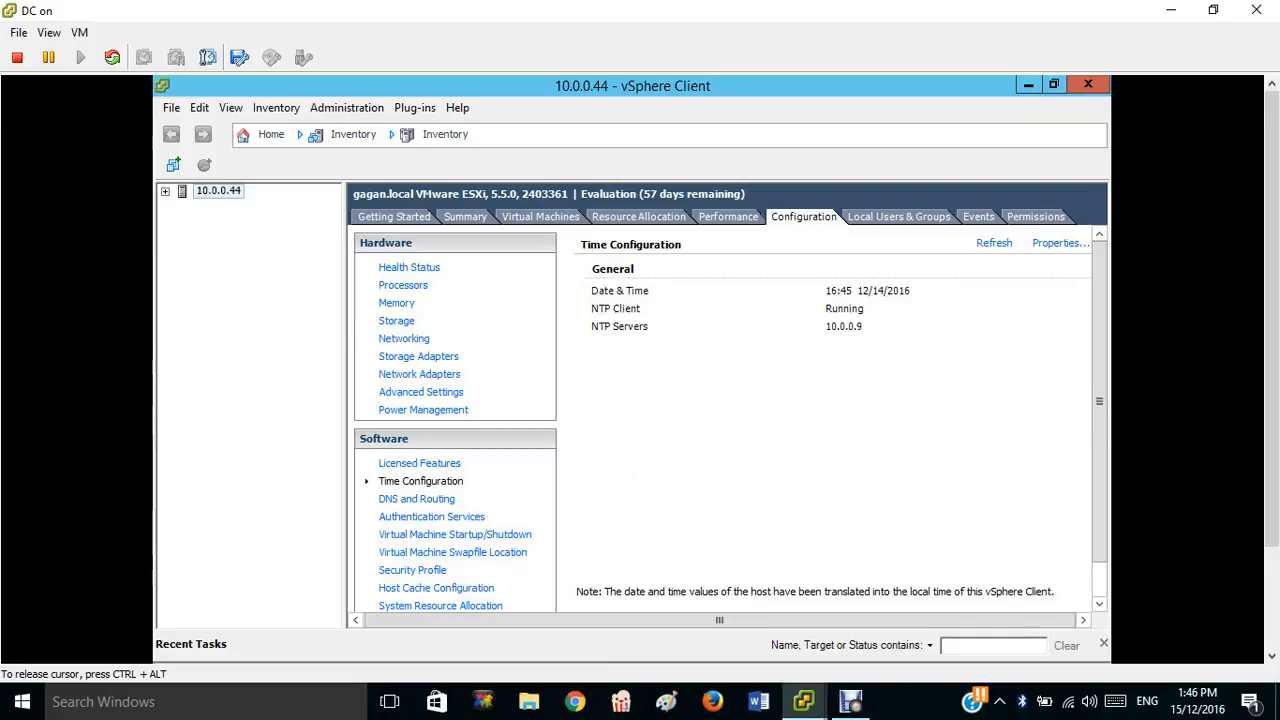
pyautogui.click(1060, 243)
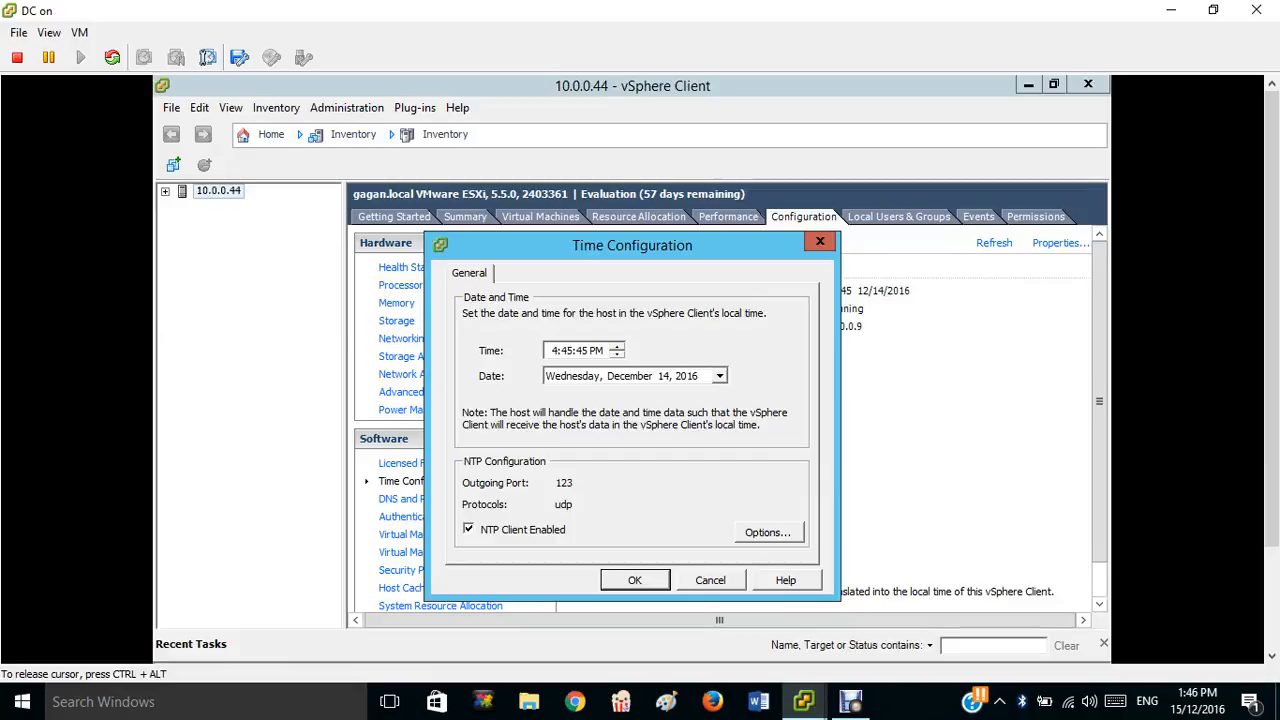
pyautogui.click(768, 533)
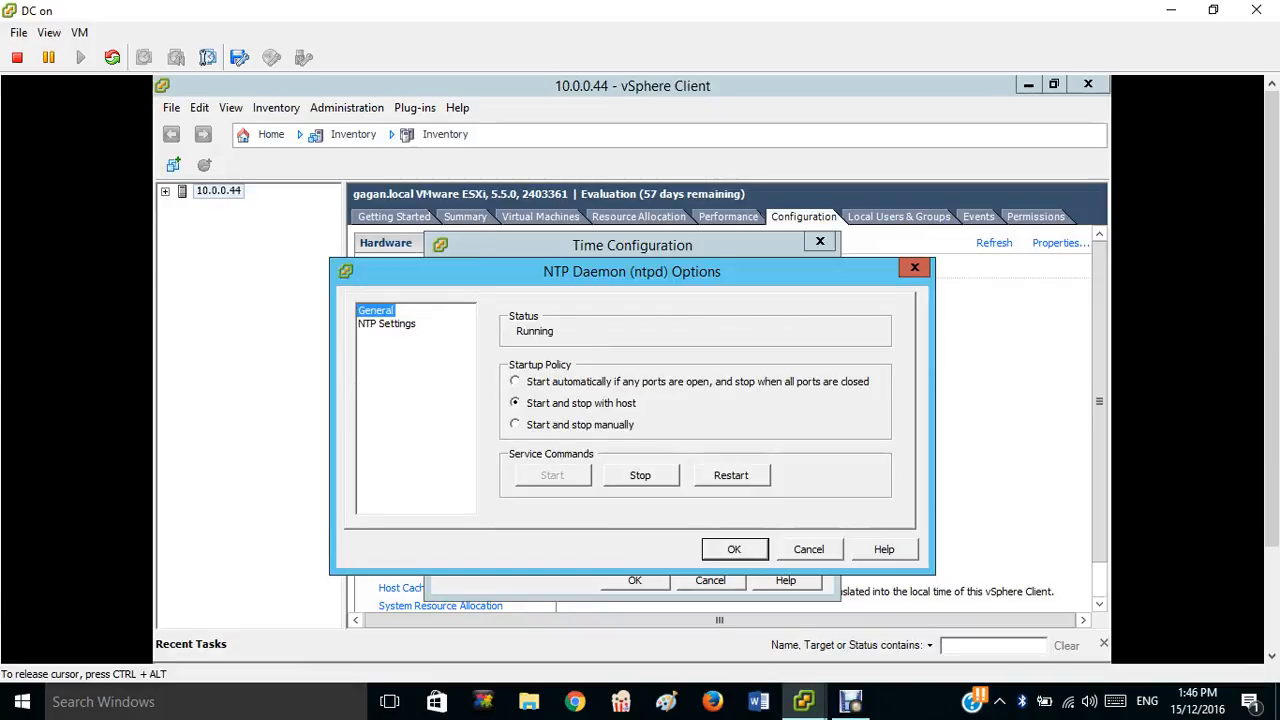
pyautogui.click(387, 324)
pyautogui.click(674, 473)
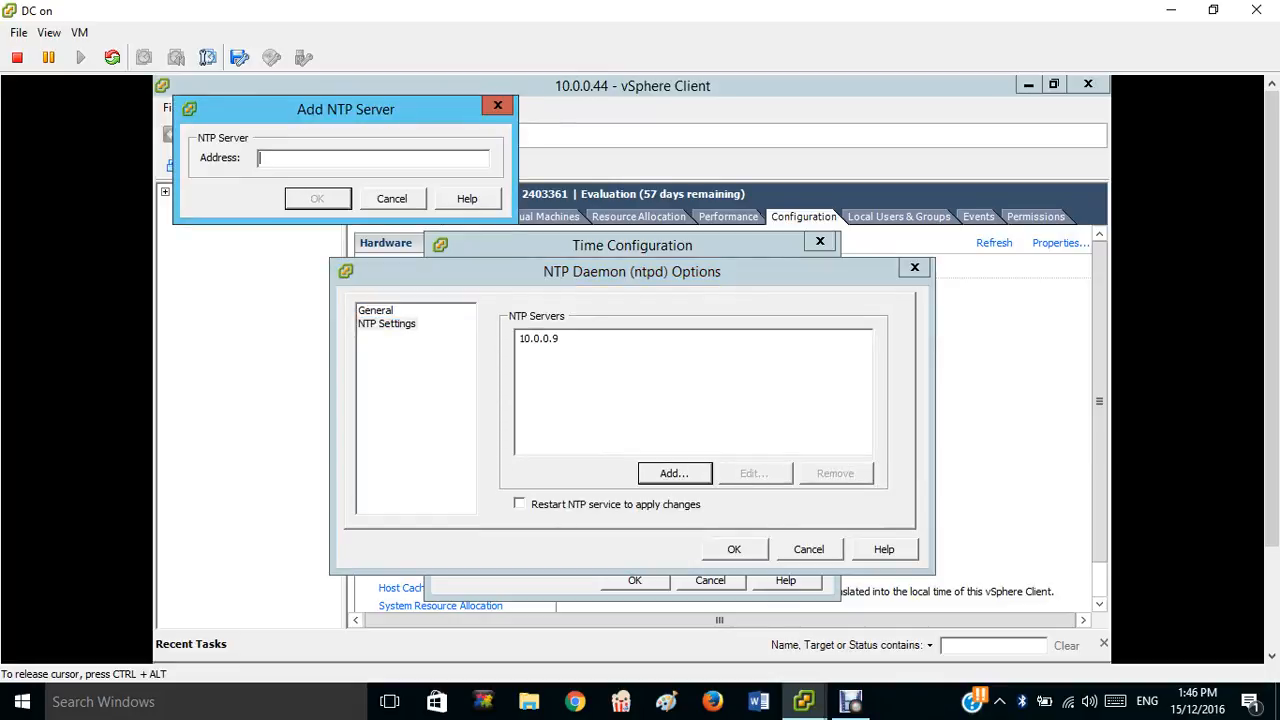
pyautogui.click(392, 199)
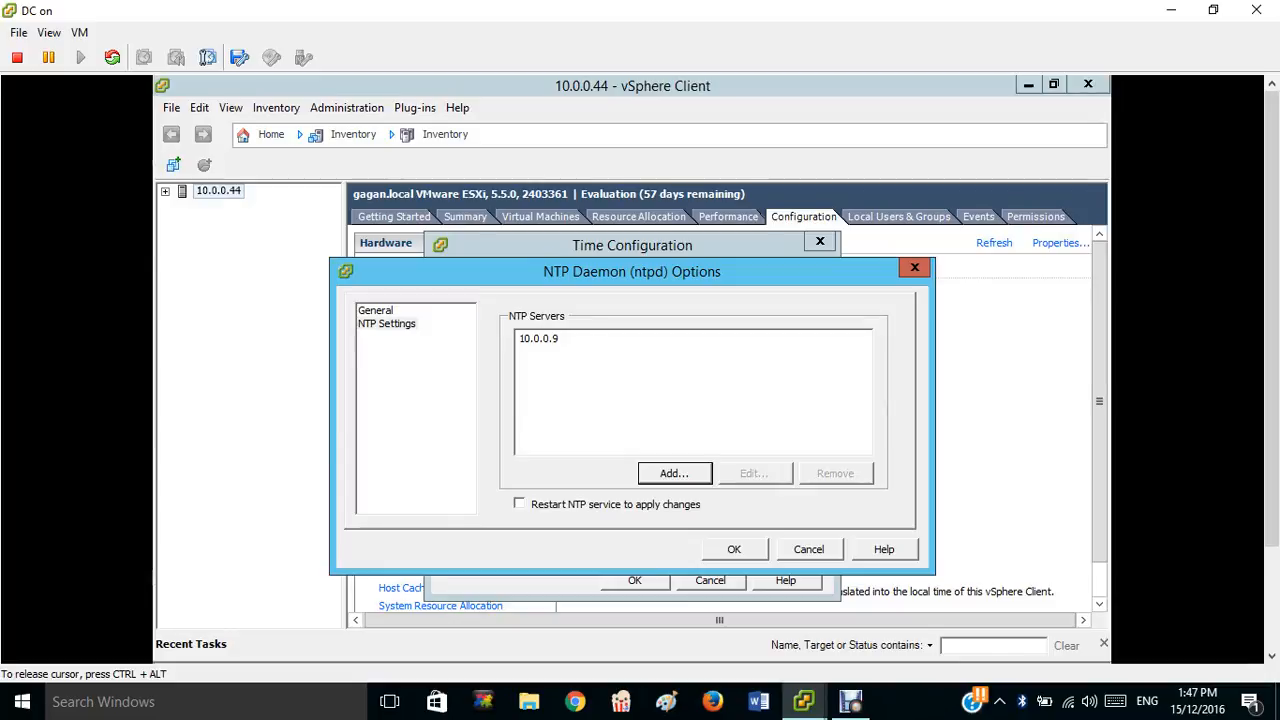
pyautogui.click(734, 549)
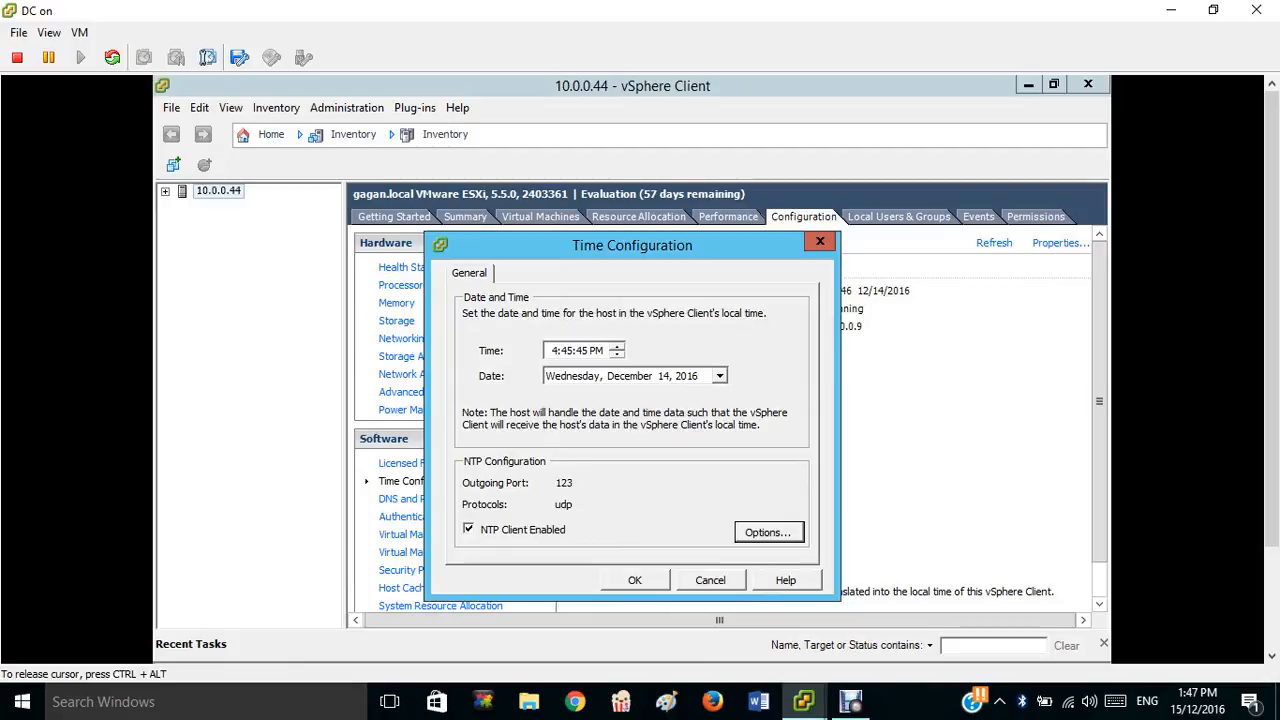
pyautogui.click(635, 580)
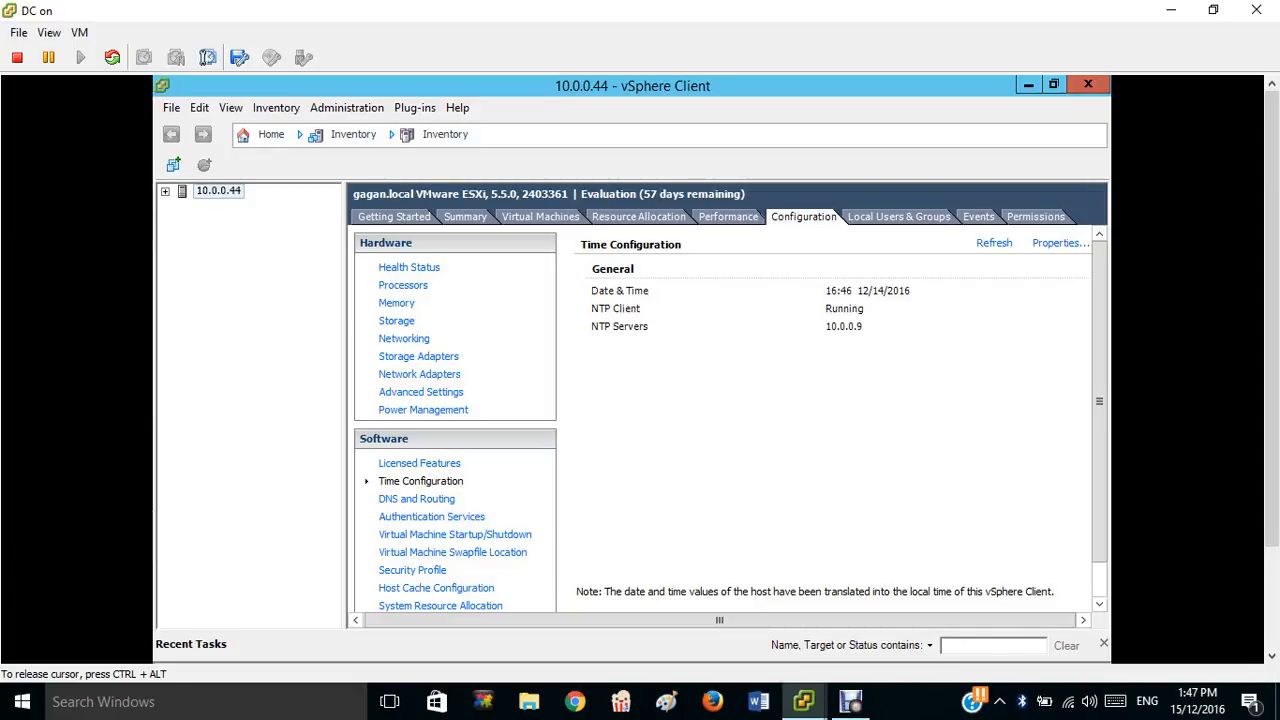
# Review host 10.0.0.44's Directory Services Configuration, confirming Active Directory domain GAGAN.LOCAL, leaving it unchanged.
pyautogui.click(431, 517)
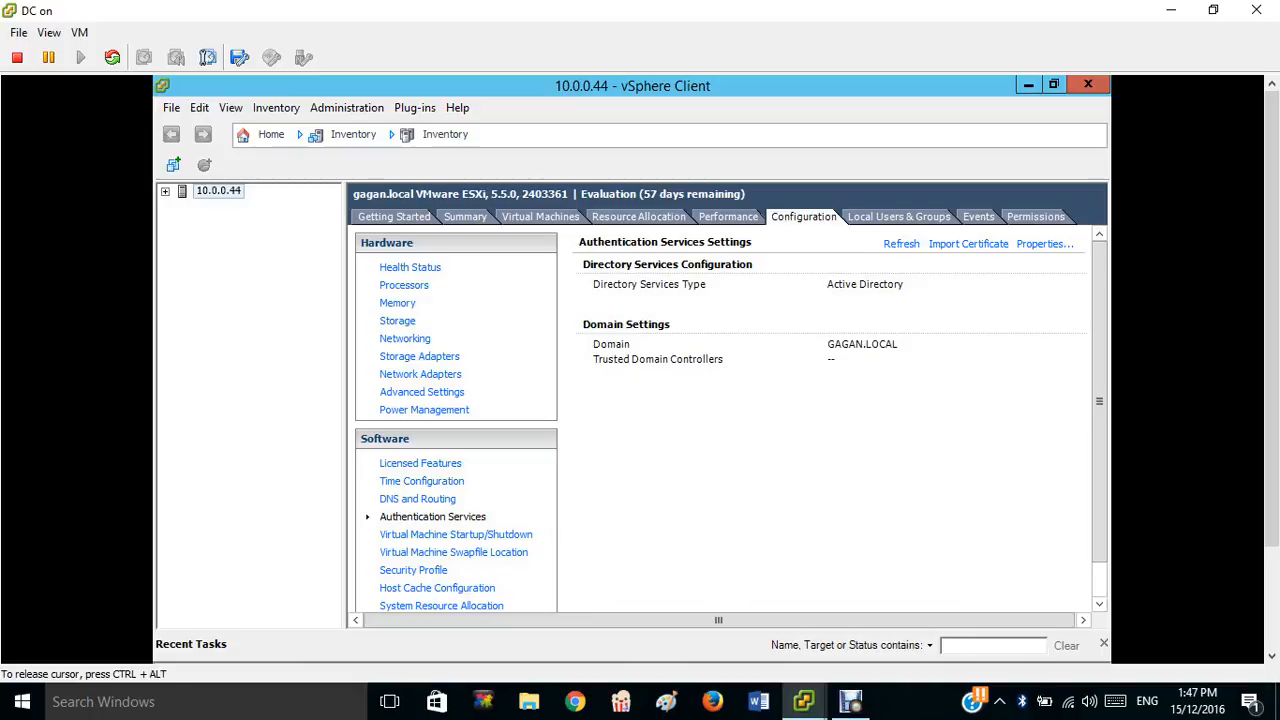
pyautogui.click(1044, 244)
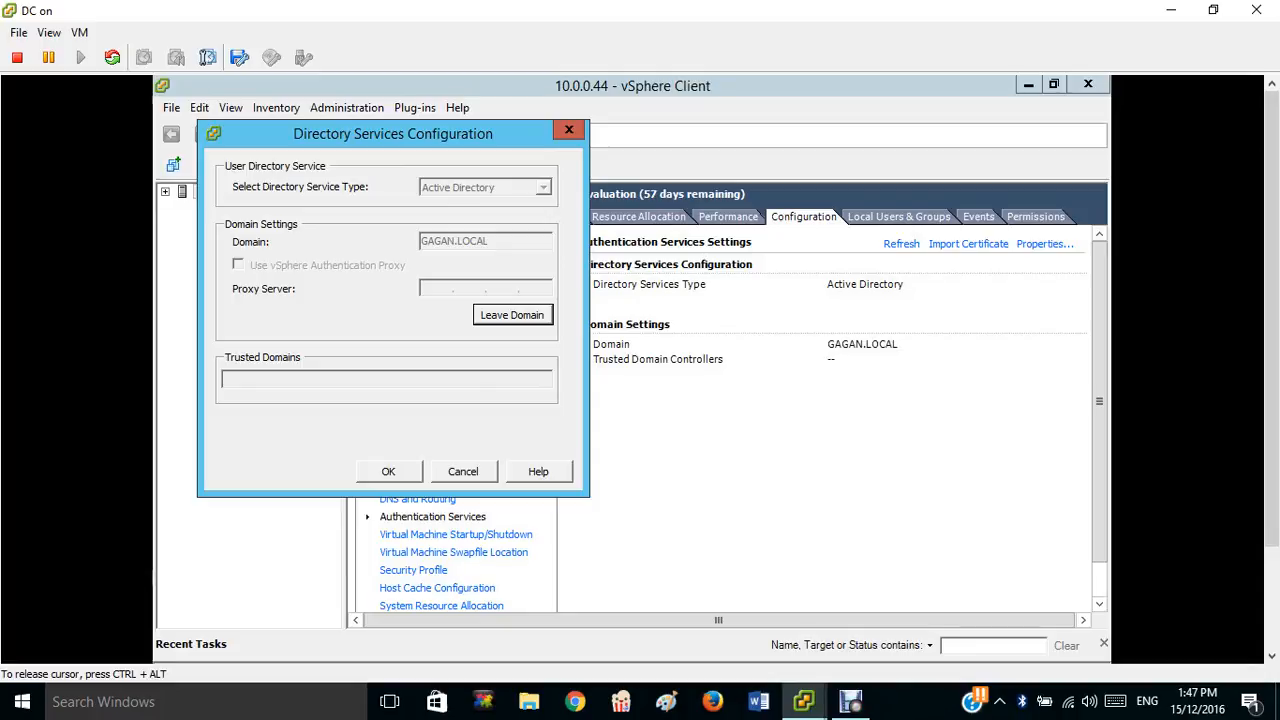
pyautogui.click(389, 472)
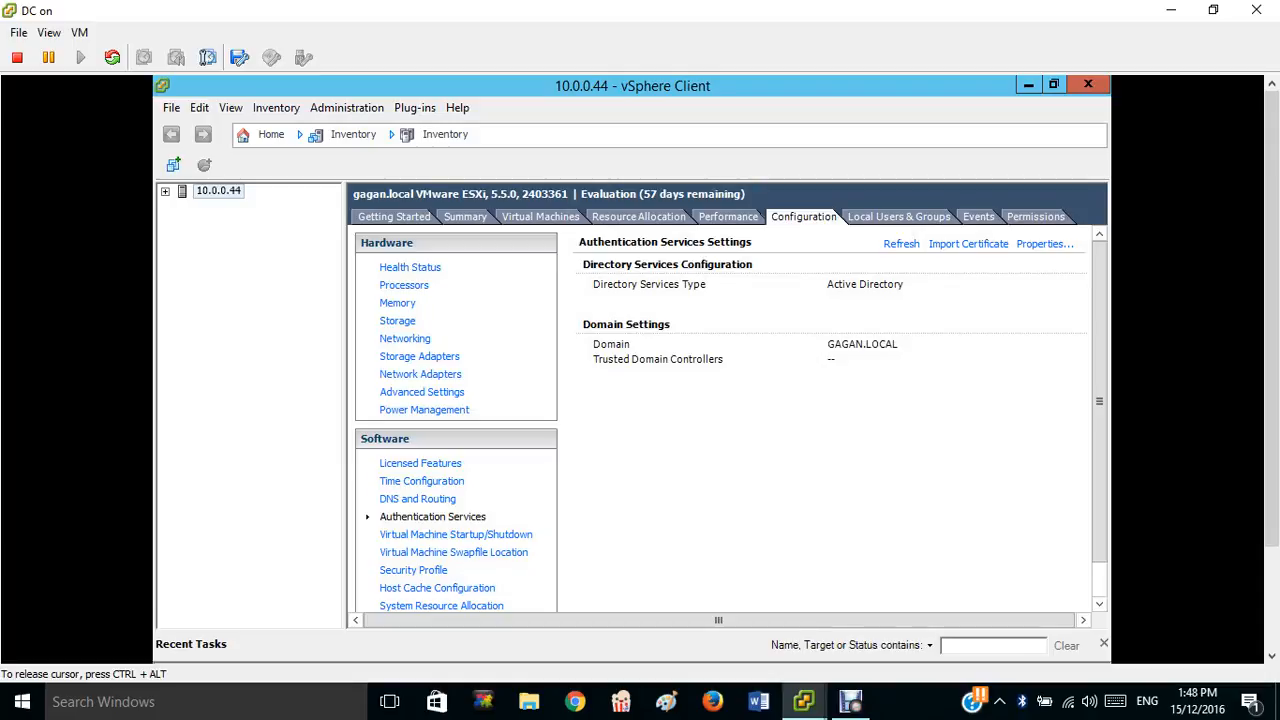
pyautogui.moveTo(828, 712)
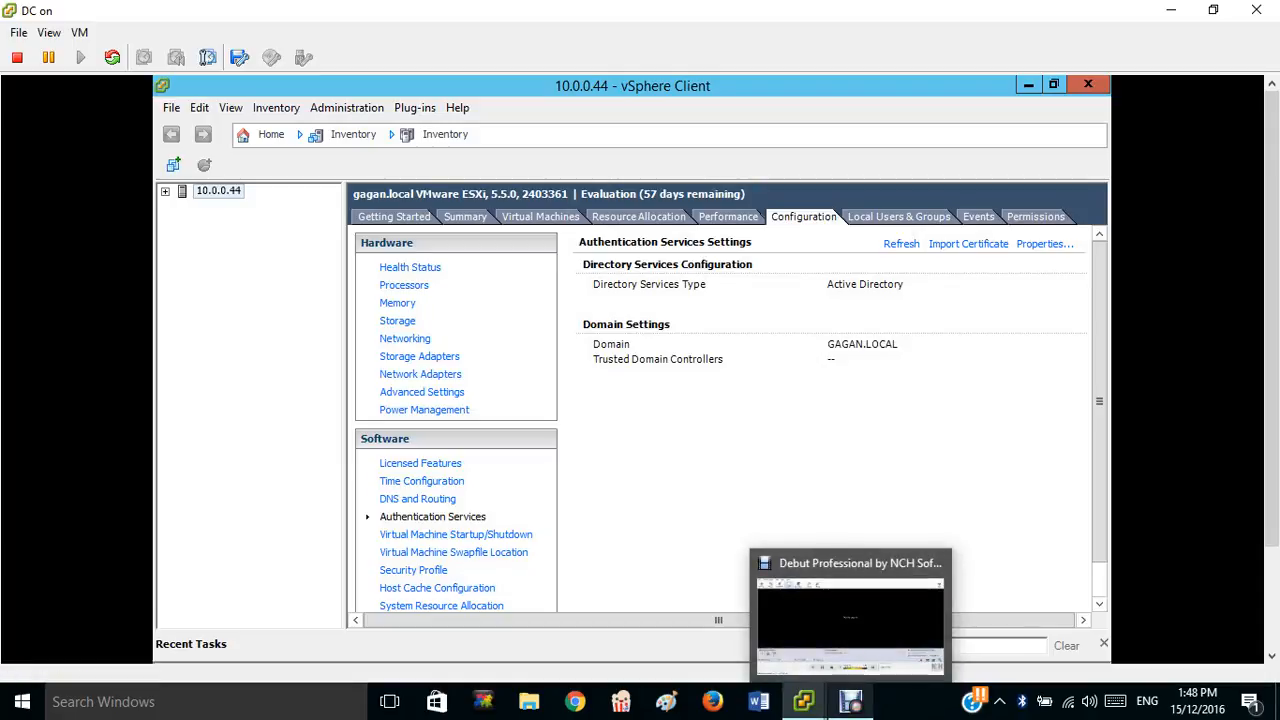